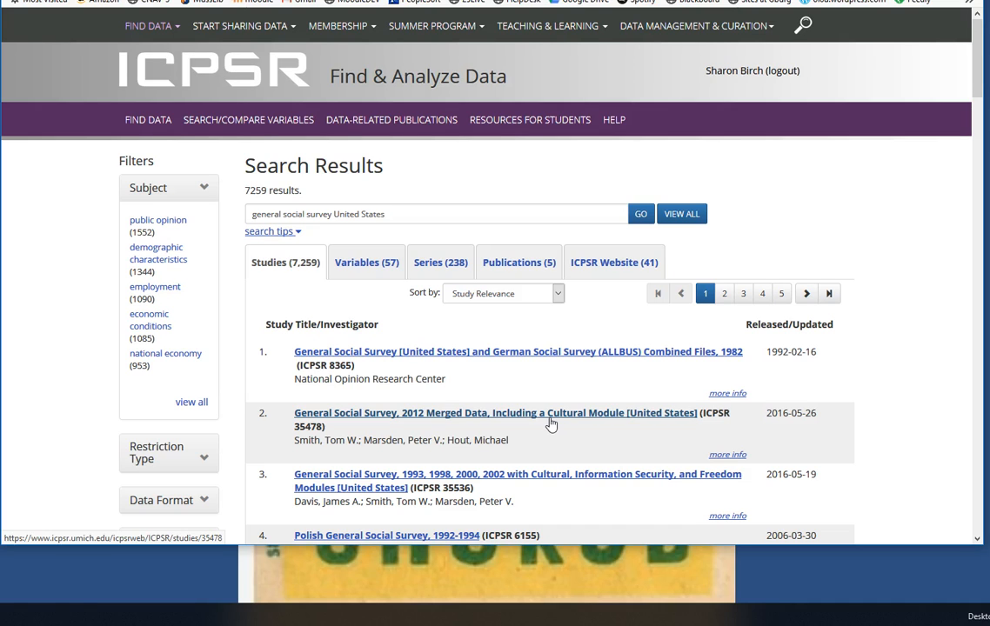
Open the General Social Survey, 2012 Merged Data, Including a Cultural Module study and read its project summary
left_click(516, 418)
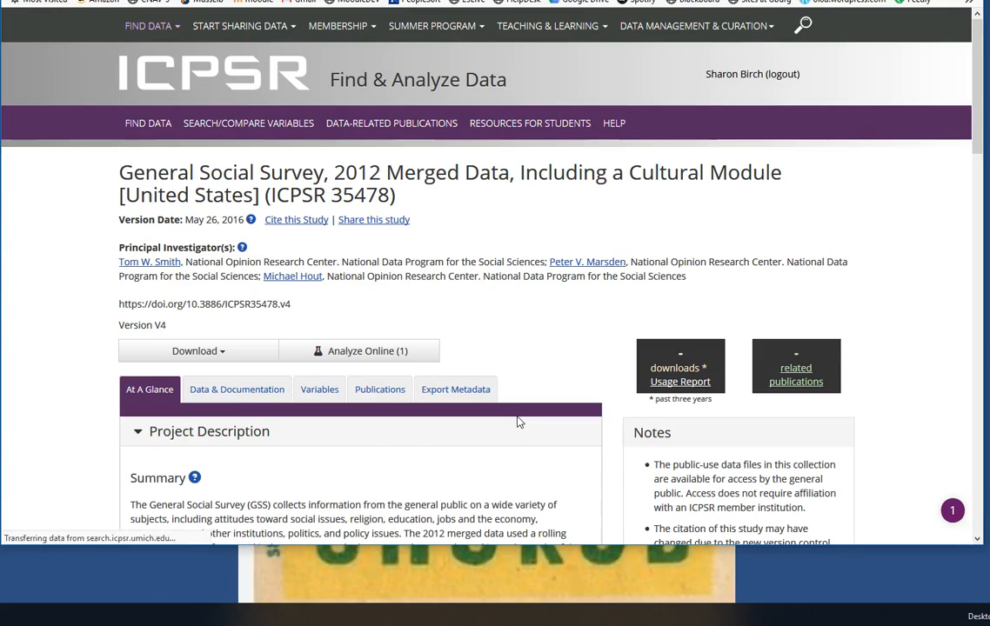
scroll(87, 397, "down", 7)
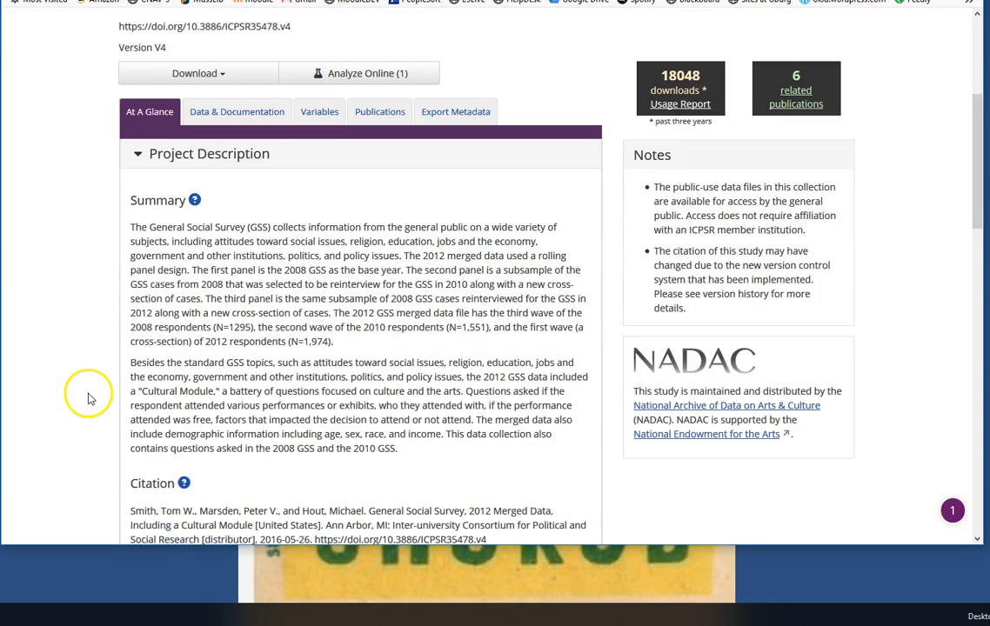
scroll(87, 398, "up", 4)
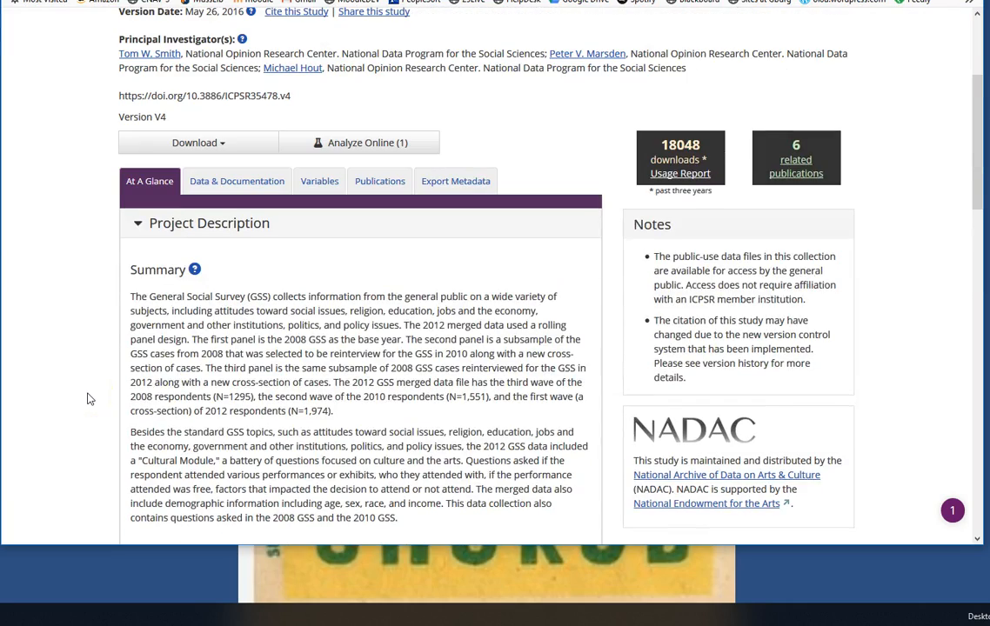
scroll(87, 398, "down", 5)
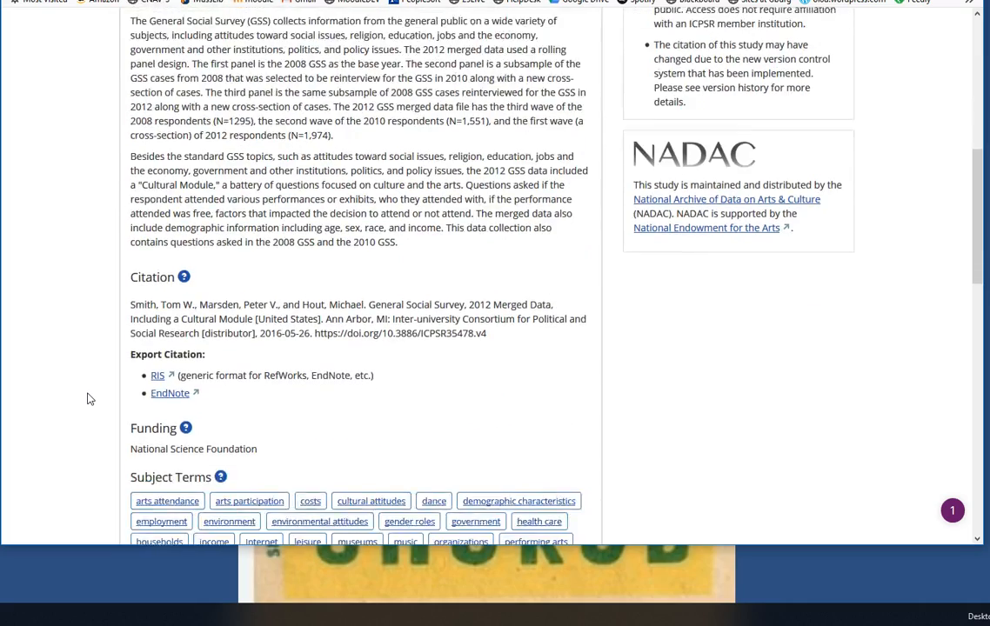
scroll(87, 399, "up", 5)
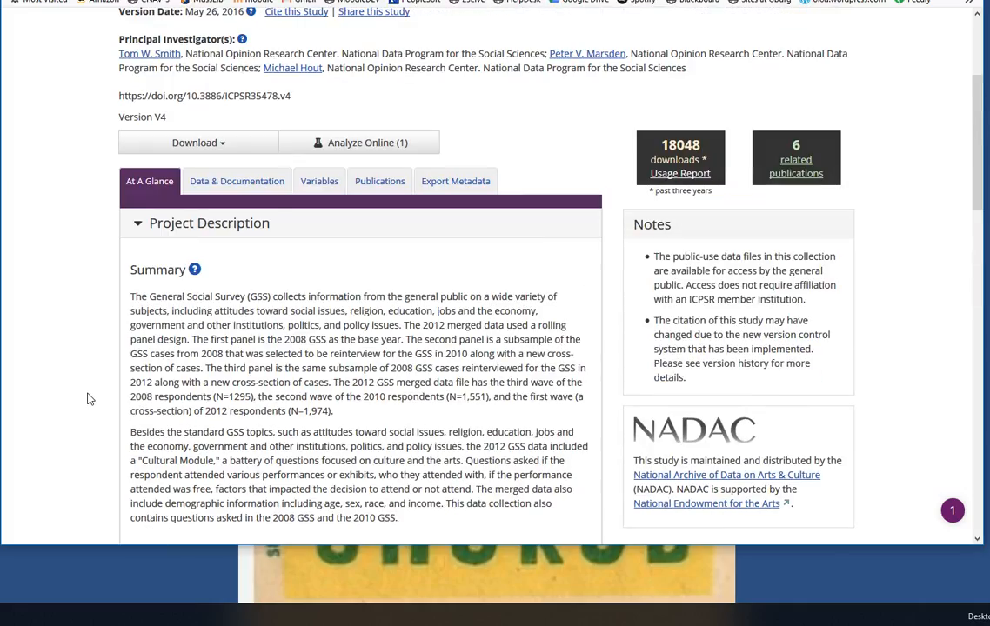
Start the SPSS download of the DS1 General Social Survey 2012 merged data file from the study's data and documentation
left_click(243, 184)
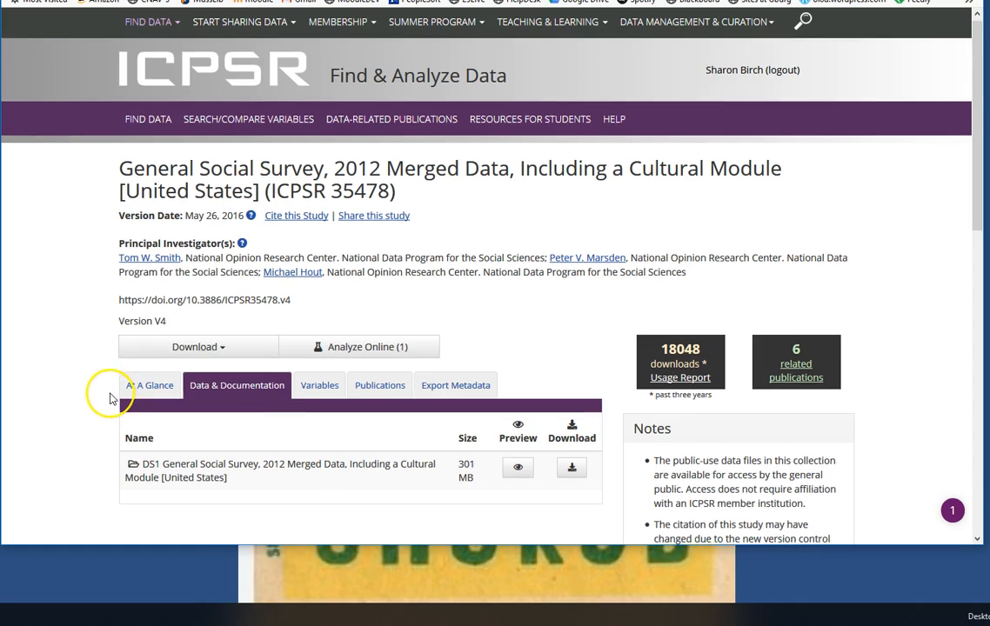
scroll(111, 396, "down", 3)
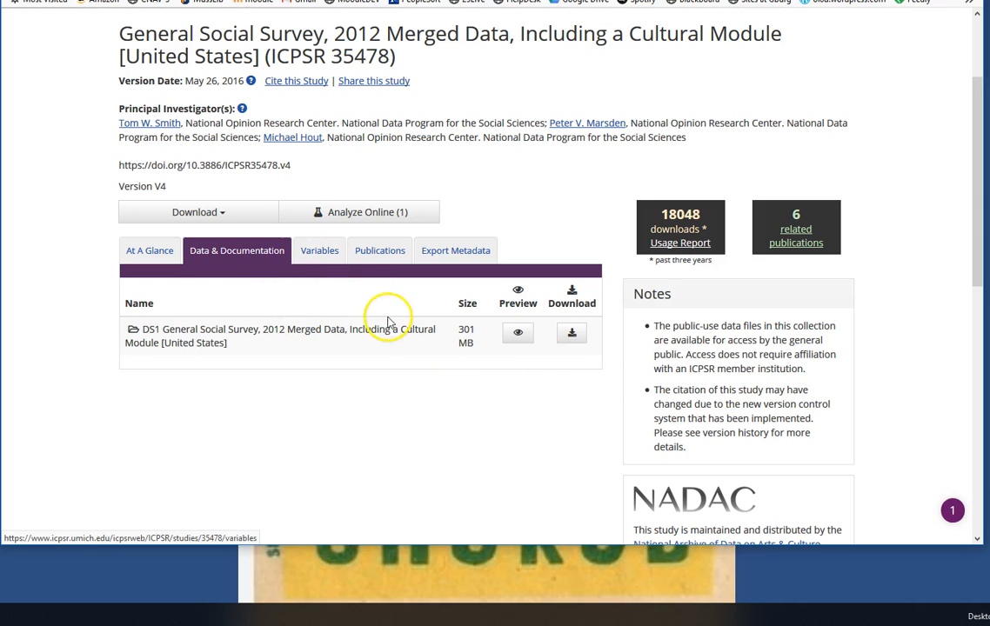
left_click(573, 339)
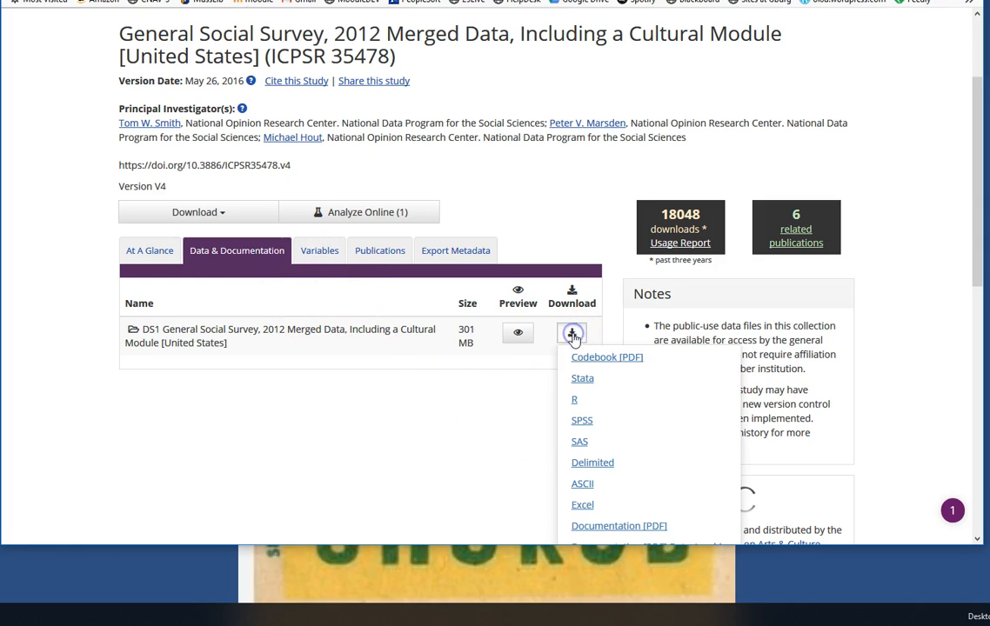
left_click(581, 422)
Agree to the terms of use and open the downloaded ICPSR_35478-V4.zip in File Explorer
scroll(474, 383, "down", 15)
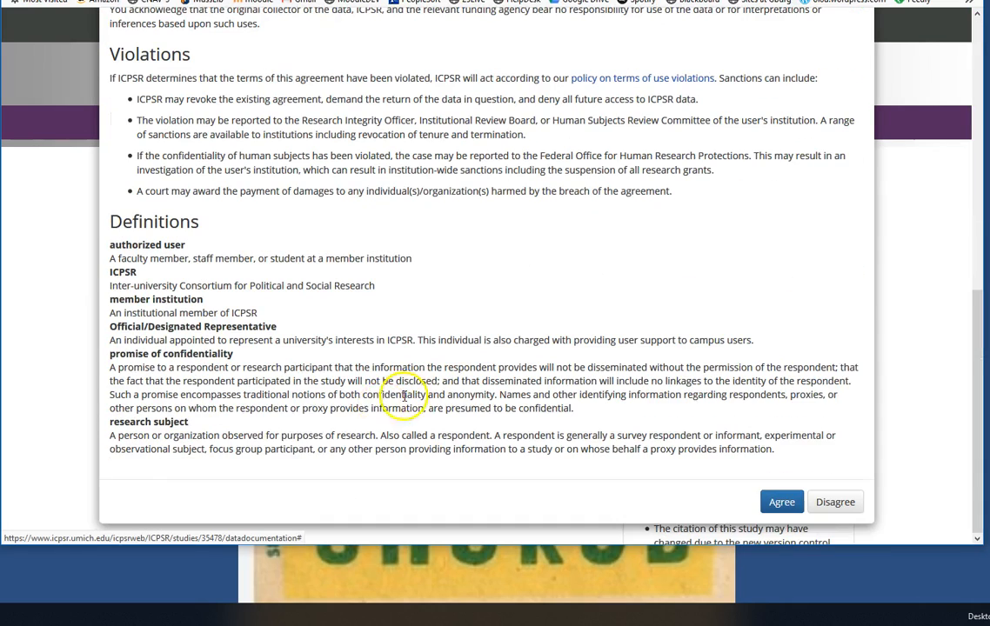
left_click(781, 503)
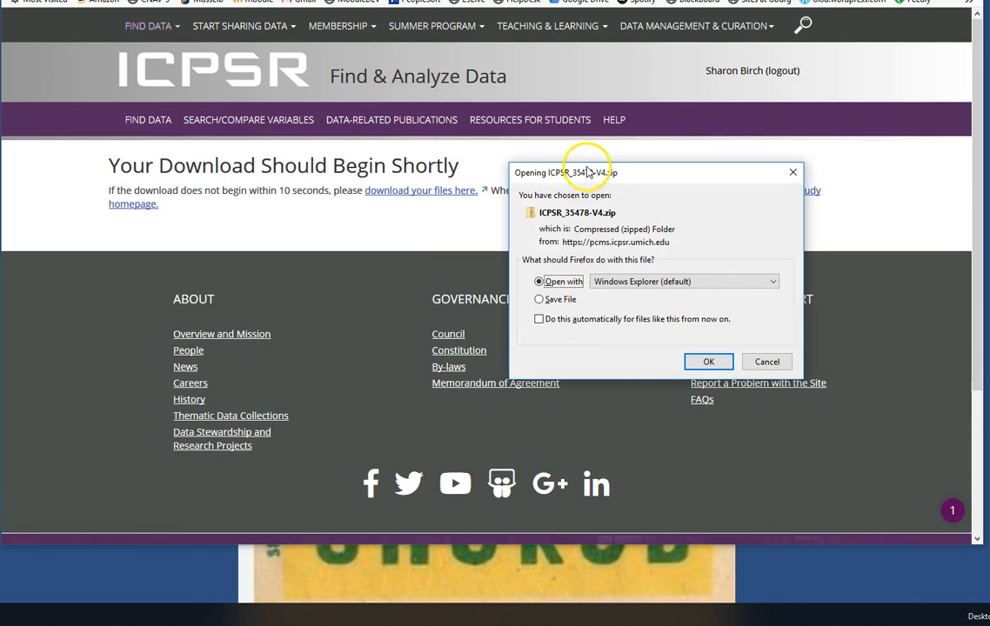
left_click(709, 362)
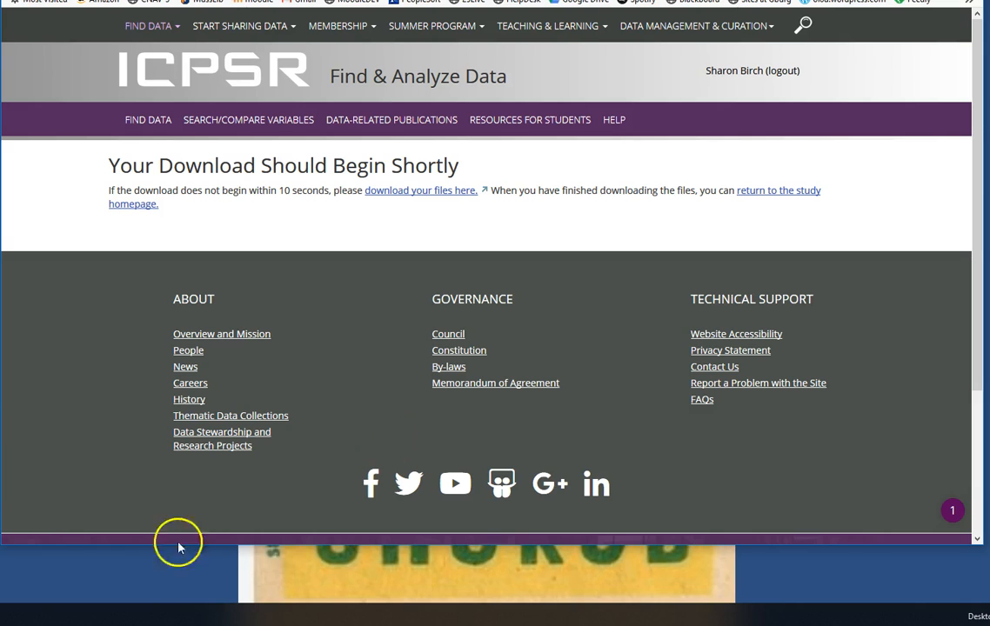
left_click(122, 614)
left_click(122, 614)
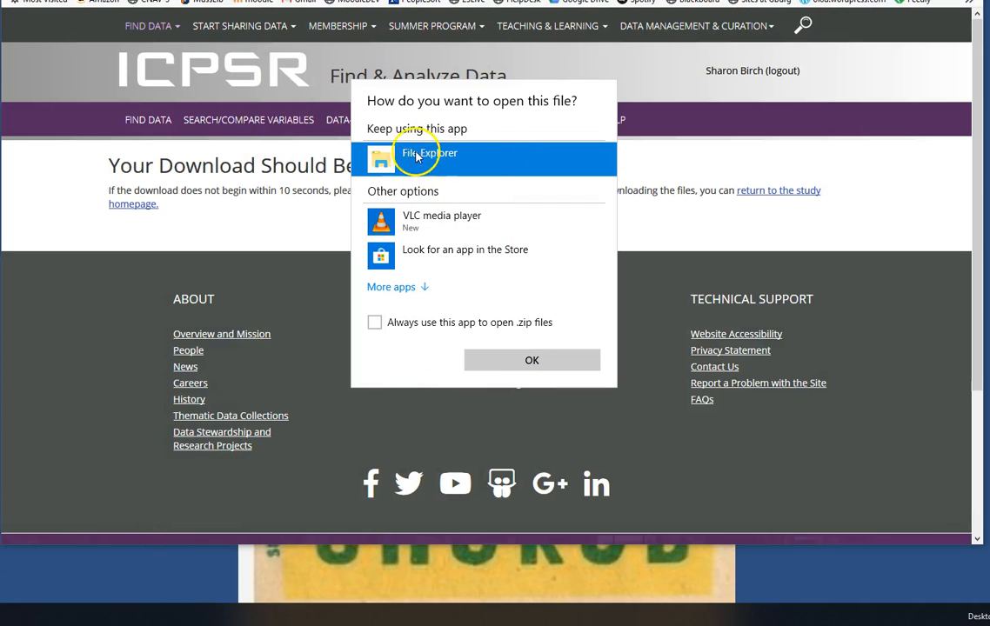
left_click(531, 361)
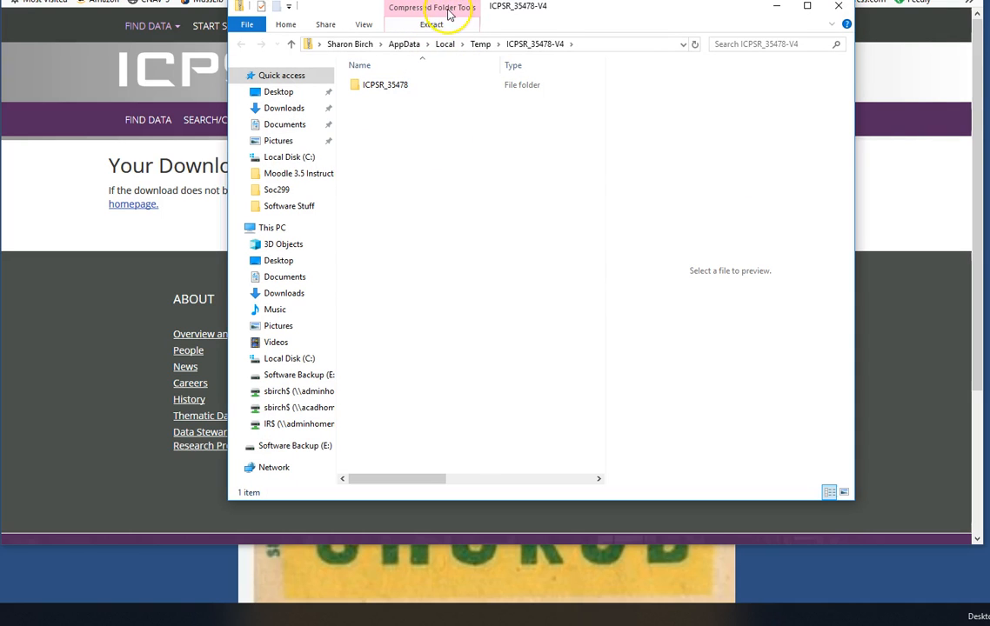
Extract the ICPSR_35478 folder from the zip onto the desktop and close the zip window
left_click_drag(366, 87, 122, 594)
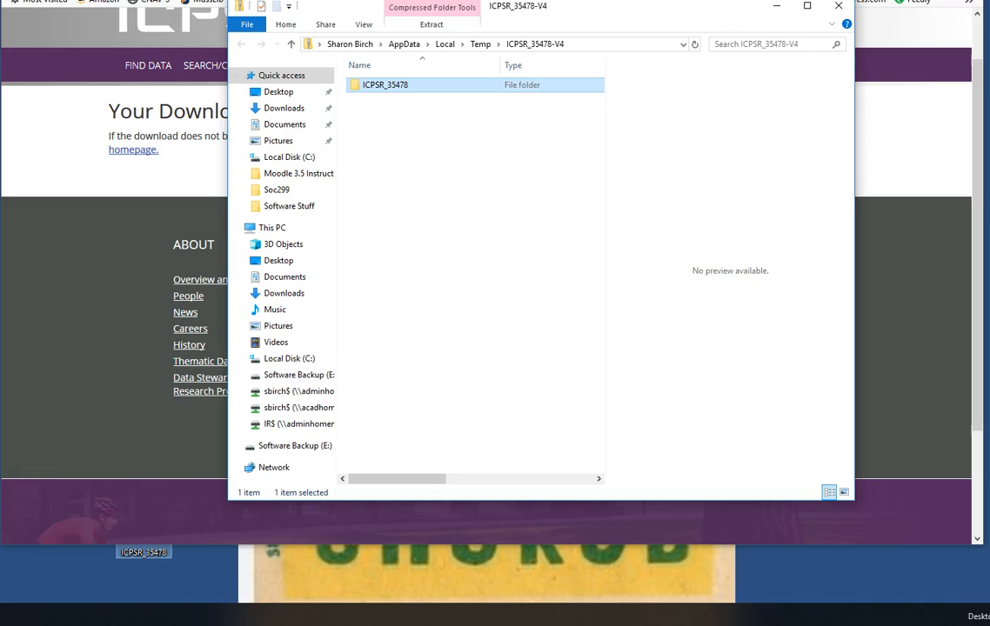
left_click(838, 6)
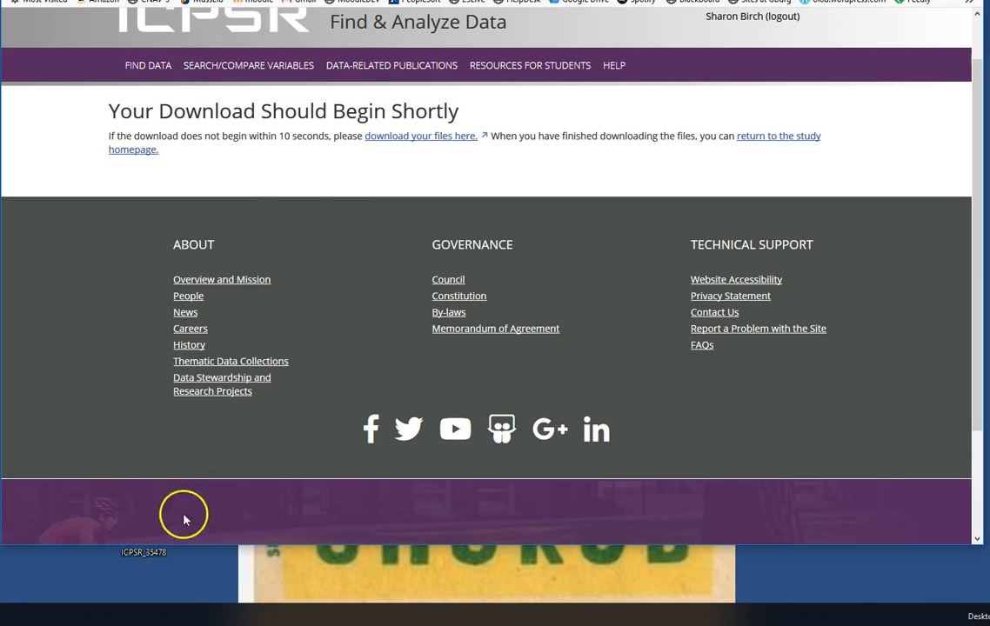
Open the folder's DS0001 subfolder and move the 35478-0001-Codebook and 35478-0001-Data files onto the desktop
double_click(139, 557)
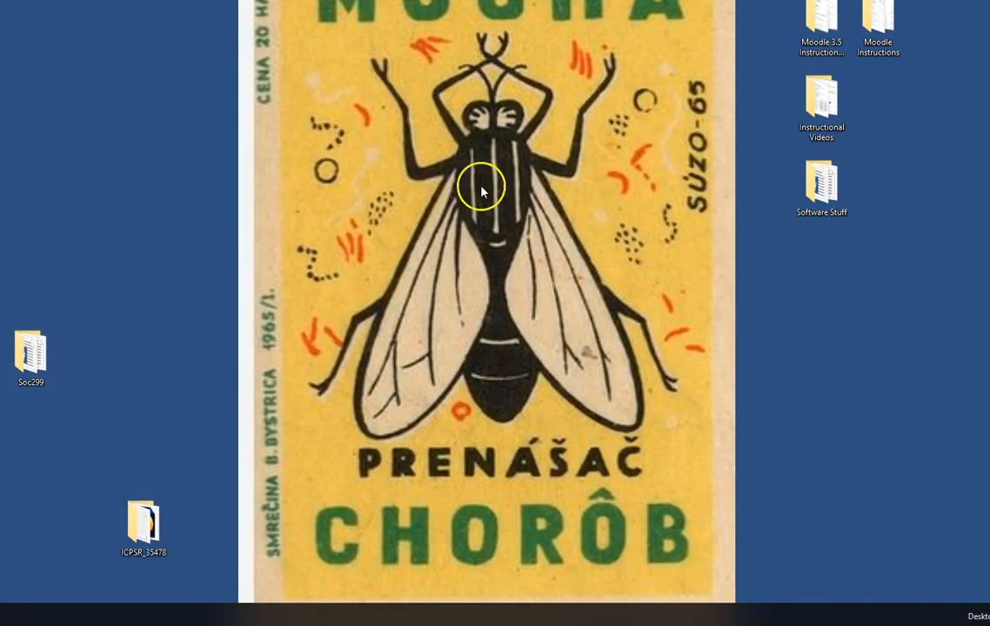
double_click(143, 547)
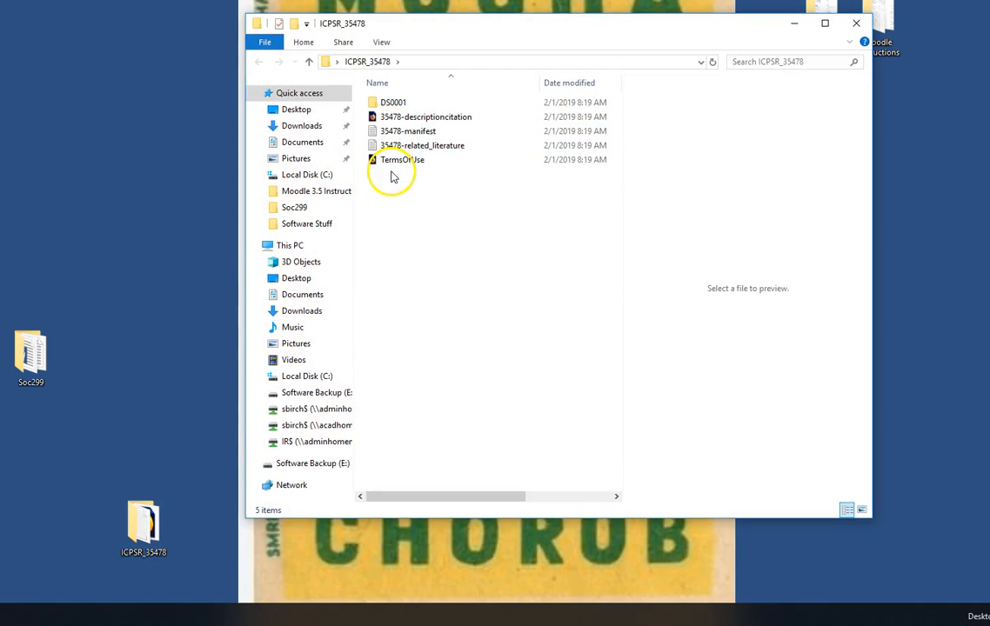
double_click(390, 103)
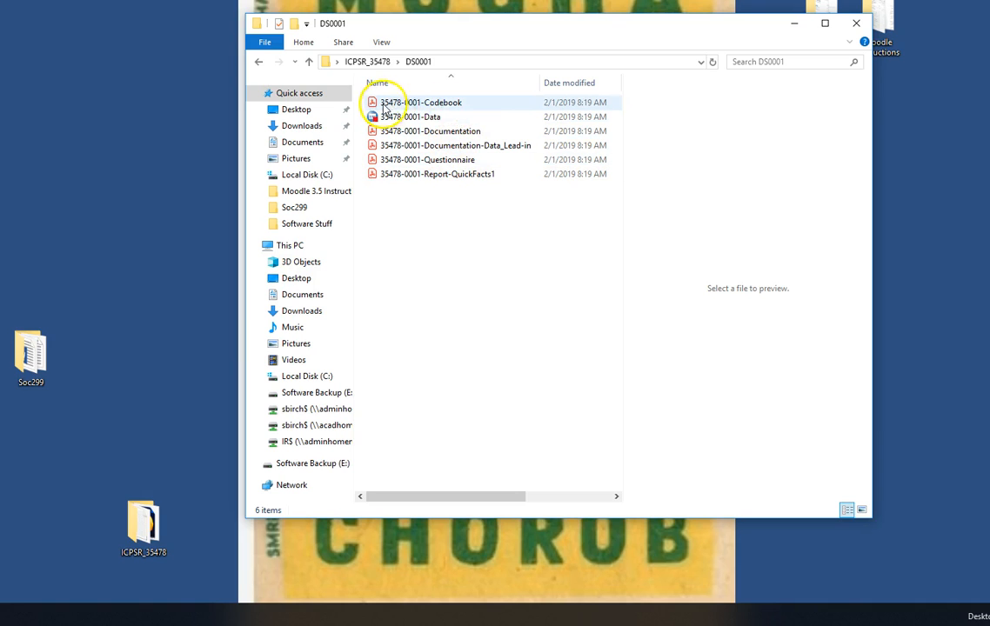
left_click_drag(451, 104, 144, 524)
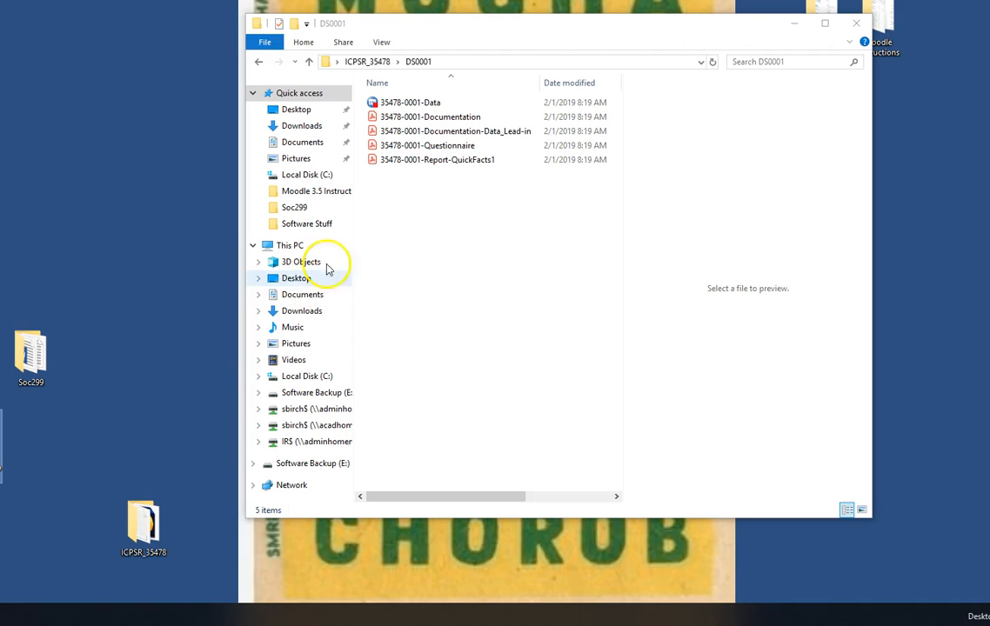
left_click_drag(413, 106, 1, 539)
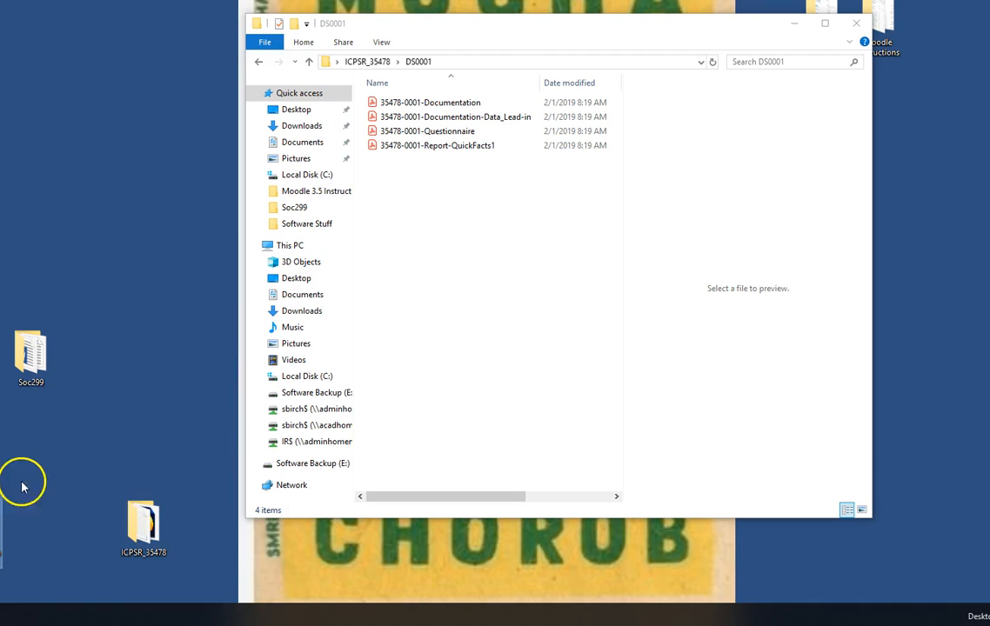
left_click_drag(2, 531, 85, 487)
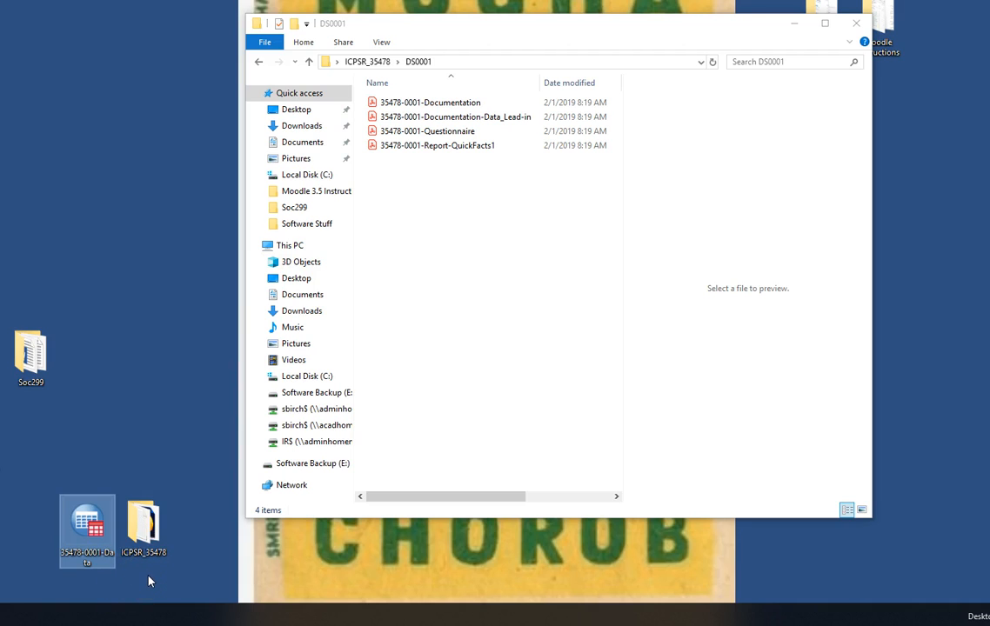
Open the 35478-0001-Data file in SPSS and enlarge the Data Editor window
double_click(83, 528)
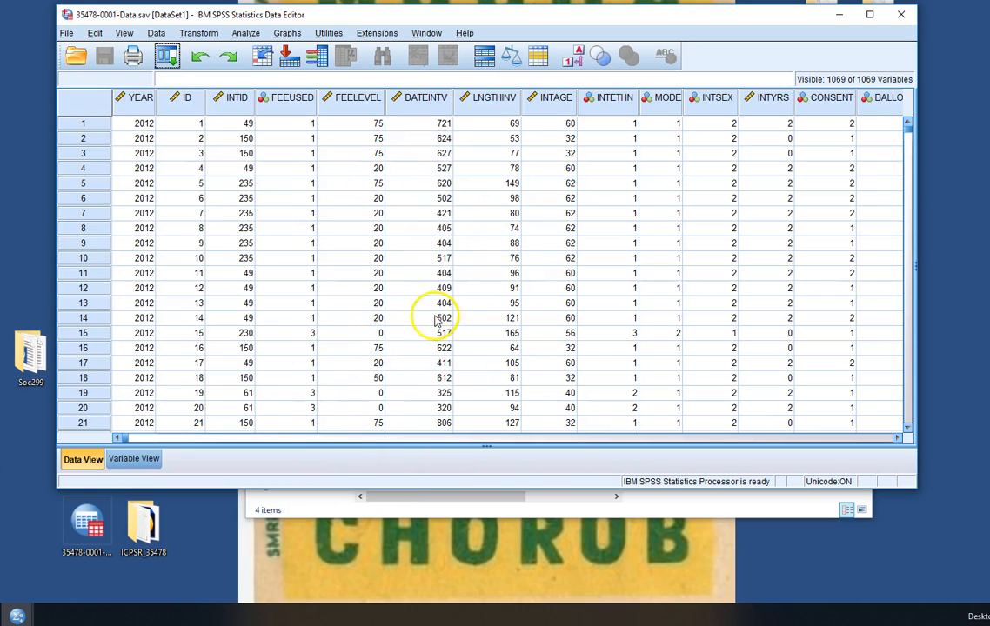
left_click_drag(446, 490, 448, 597)
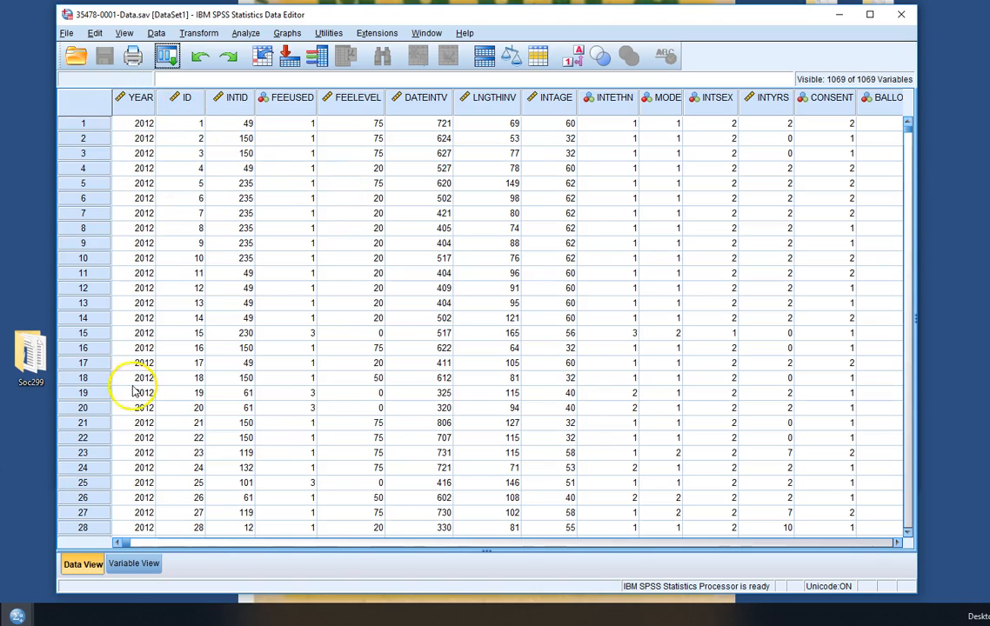
Browse the variable definitions and scroll through all cases of the dataset
left_click(134, 564)
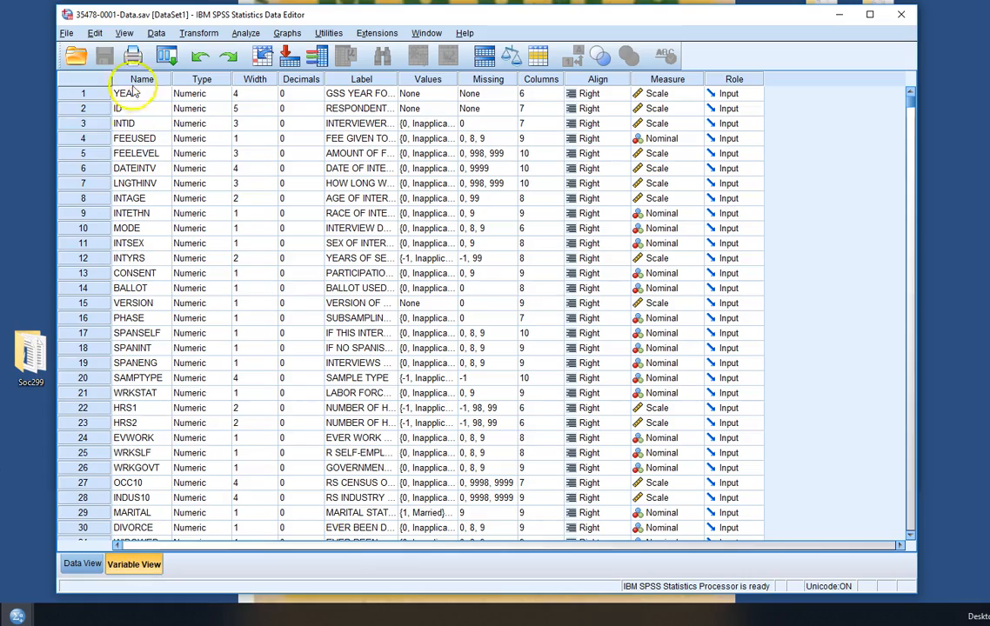
scroll(177, 383, "down", 20)
left_click_drag(910, 126, 822, 137)
left_click(85, 564)
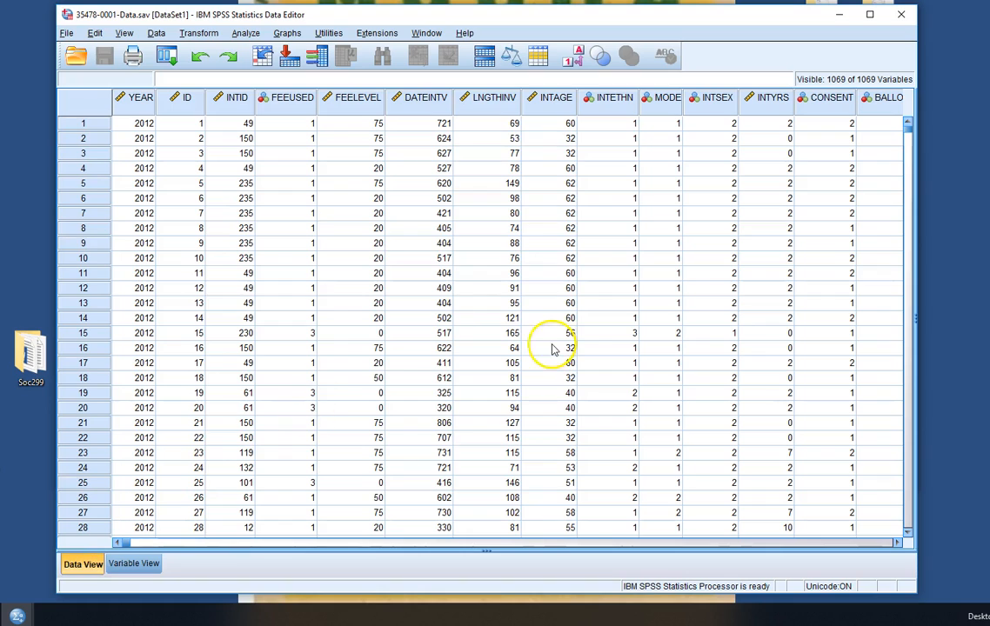
left_click_drag(906, 133, 899, 525)
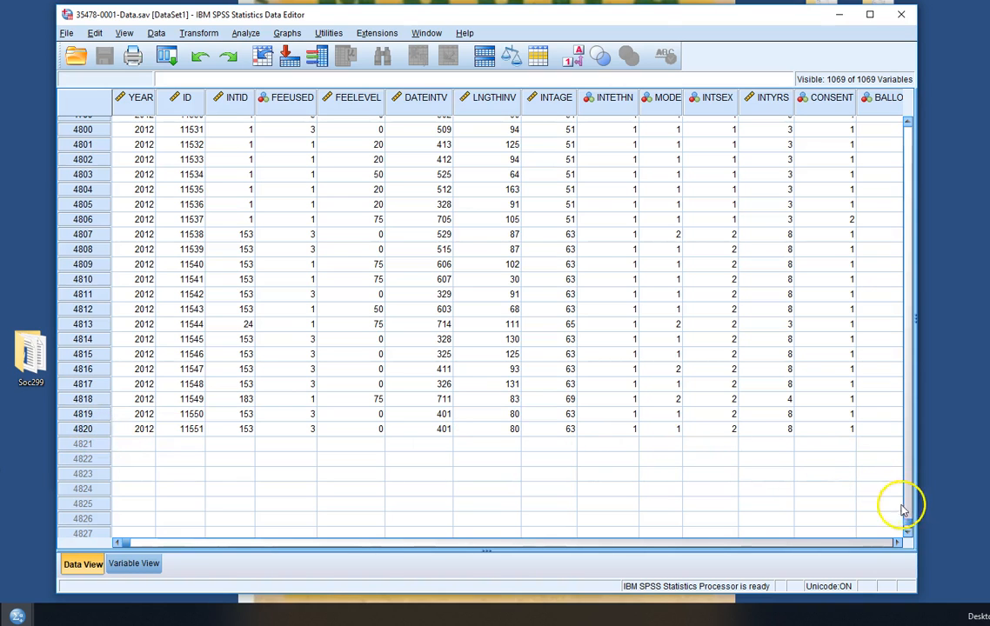
left_click_drag(906, 522, 922, 123)
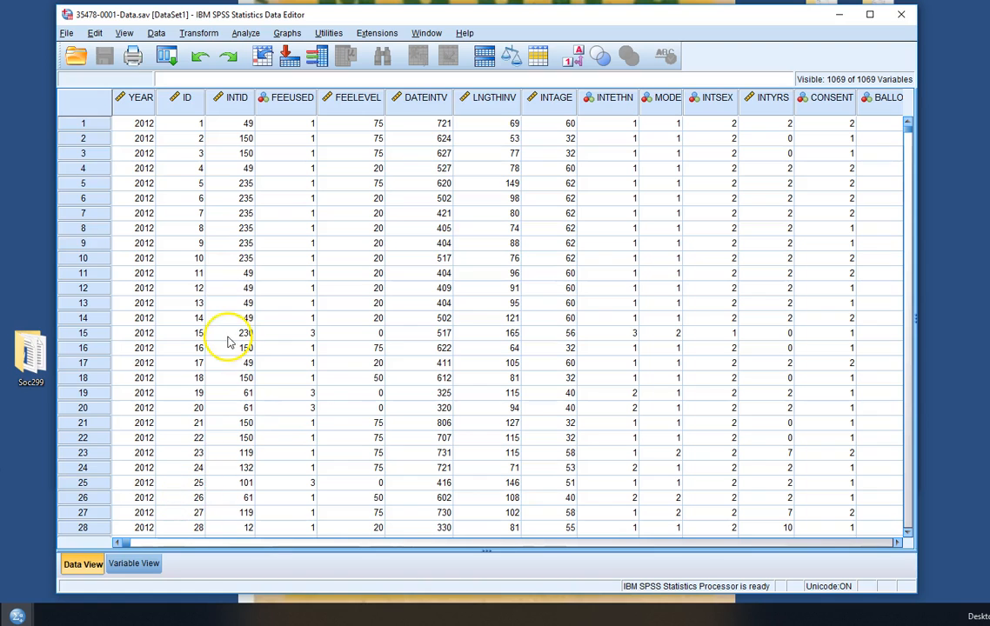
Save the dataset to the Desktop as gss2012_raw.sav in SPSS Statistics format
left_click(66, 34)
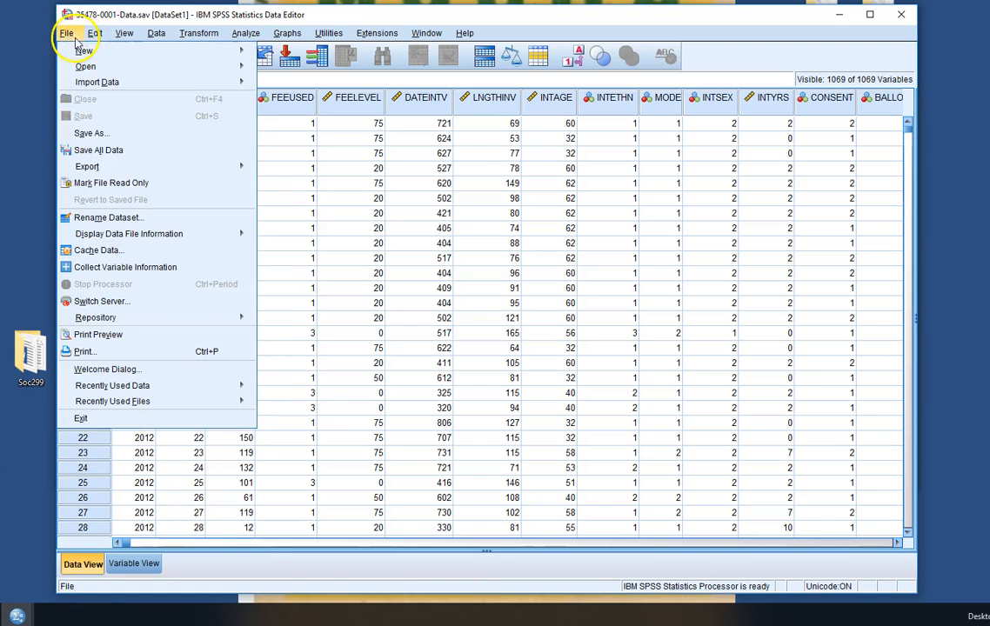
left_click(94, 133)
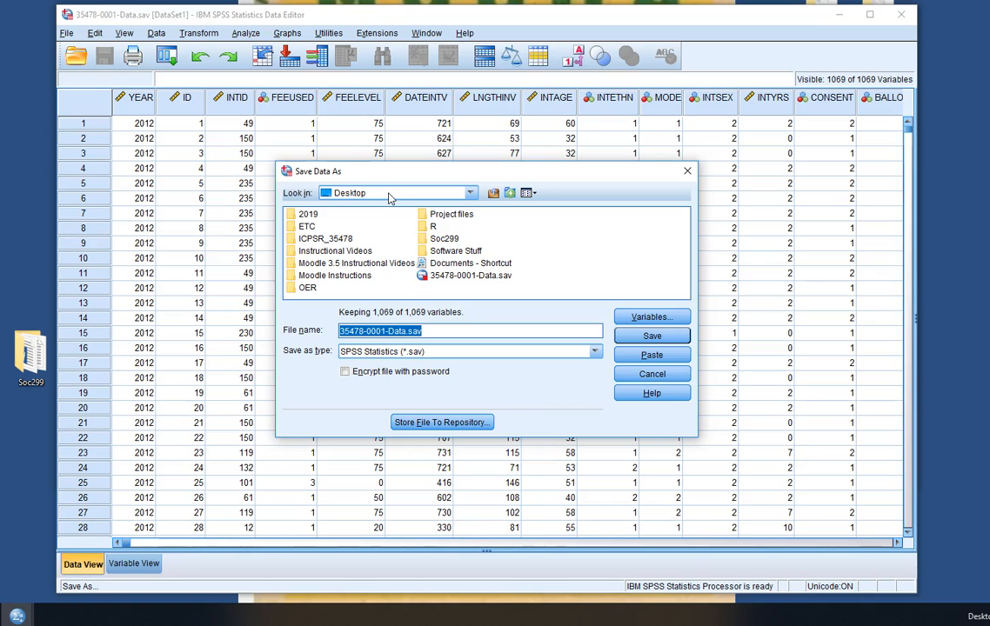
left_click(465, 193)
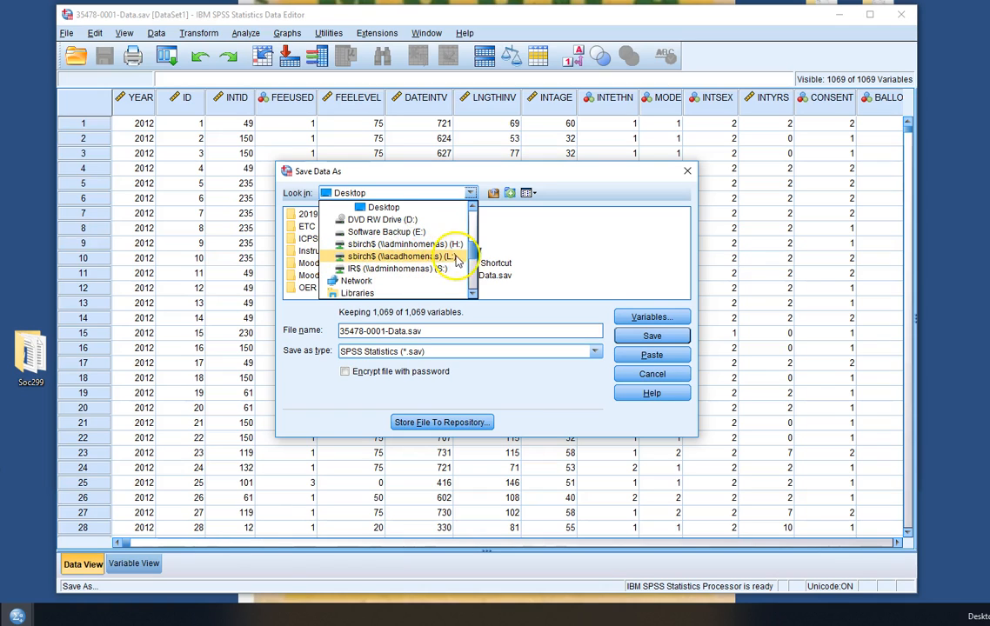
left_click_drag(472, 252, 474, 217)
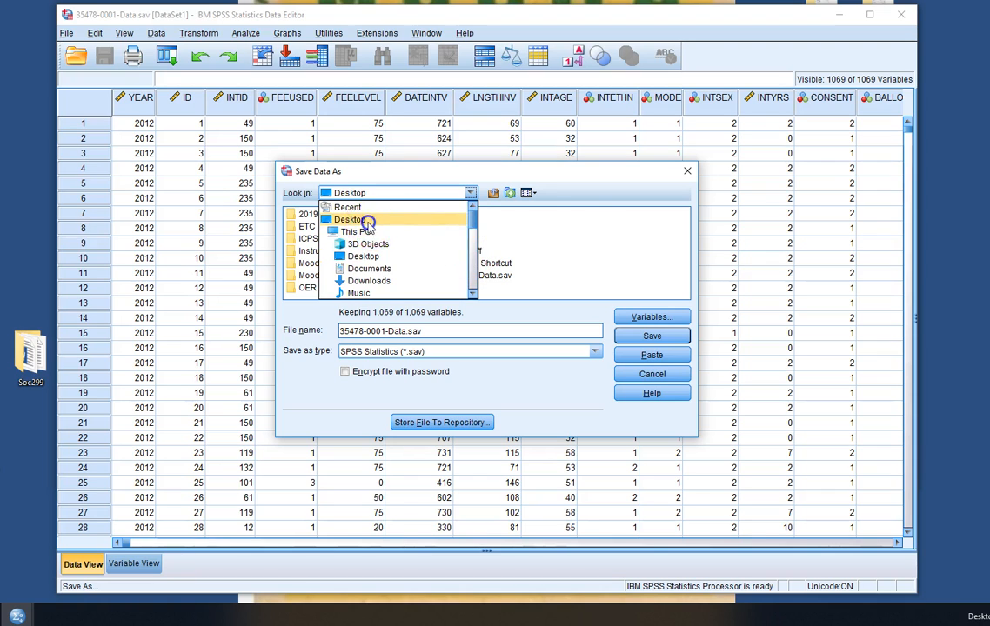
left_click(369, 220)
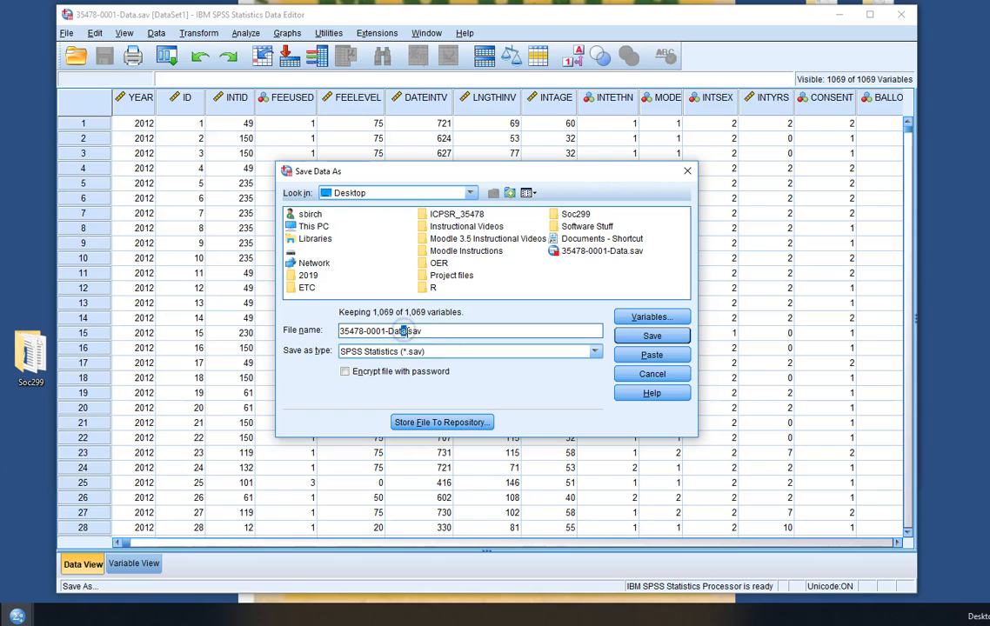
key("BackSpace")
key("BackSpace")
key("BackSpace")
key("BackSpace")
key("BackSpace")
key("BackSpace")
key("BackSpace")
key("BackSpace")
key("BackSpace")
key("BackSpace")
key("BackSpace")
key("BackSpace")
key("BackSpace")
key("BackSpace")
key("BackSpace")
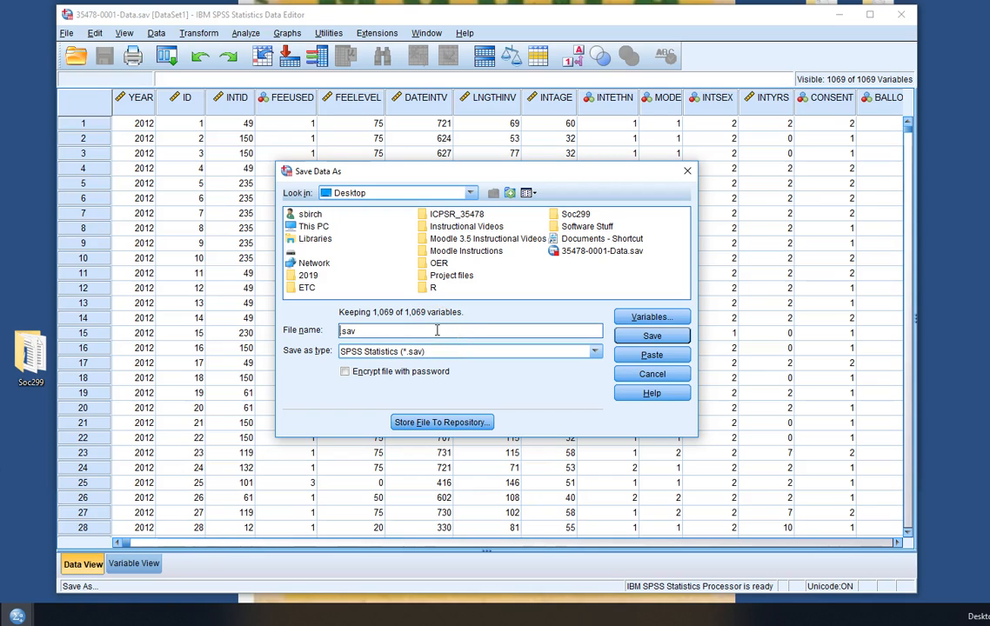
type("gss2012_raw")
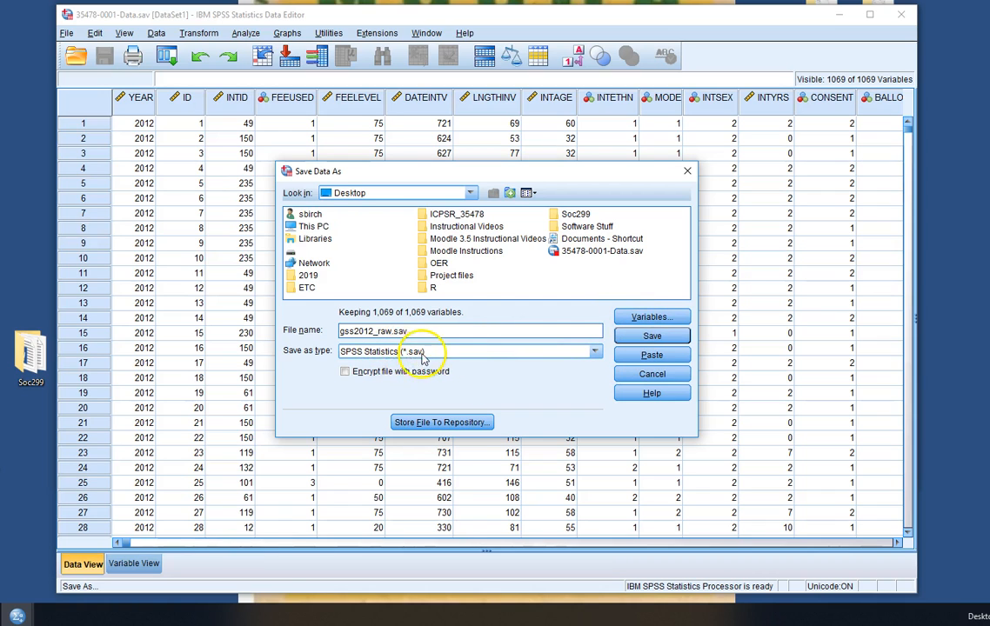
left_click(654, 337)
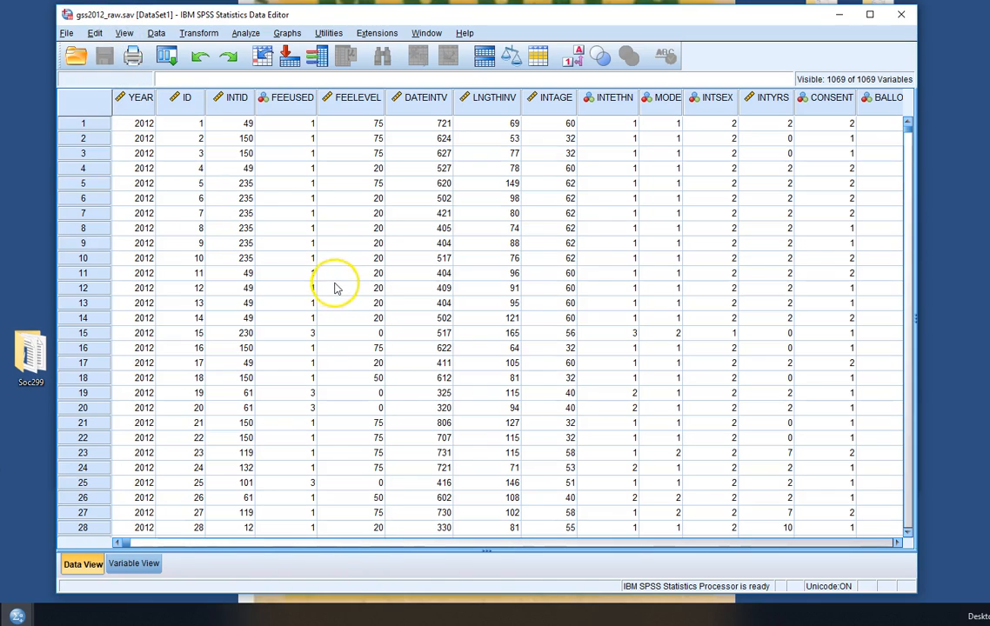
left_click(155, 33)
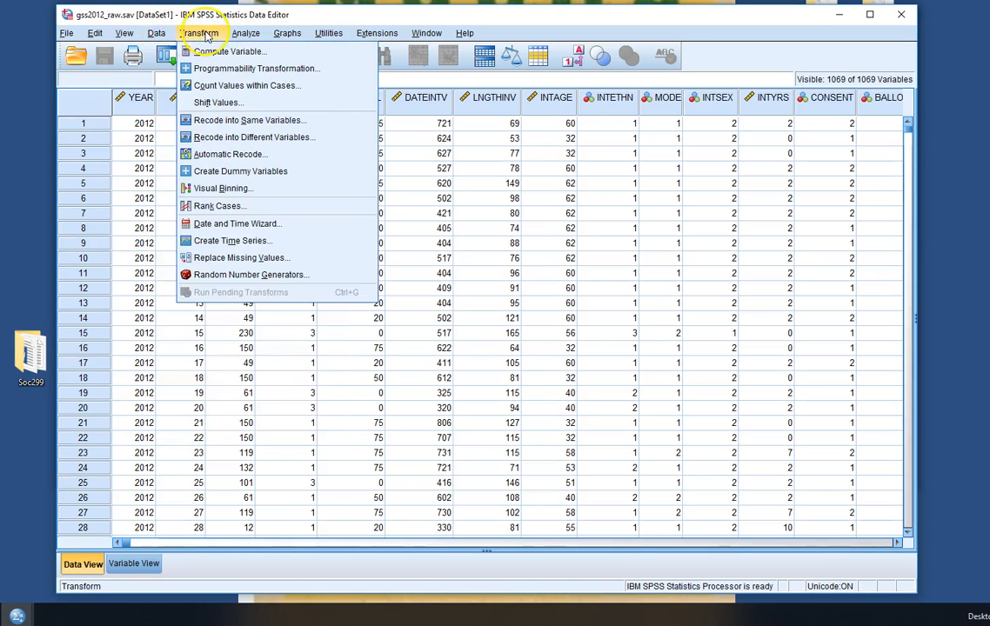
mouse_move(191, 37)
mouse_move(156, 37)
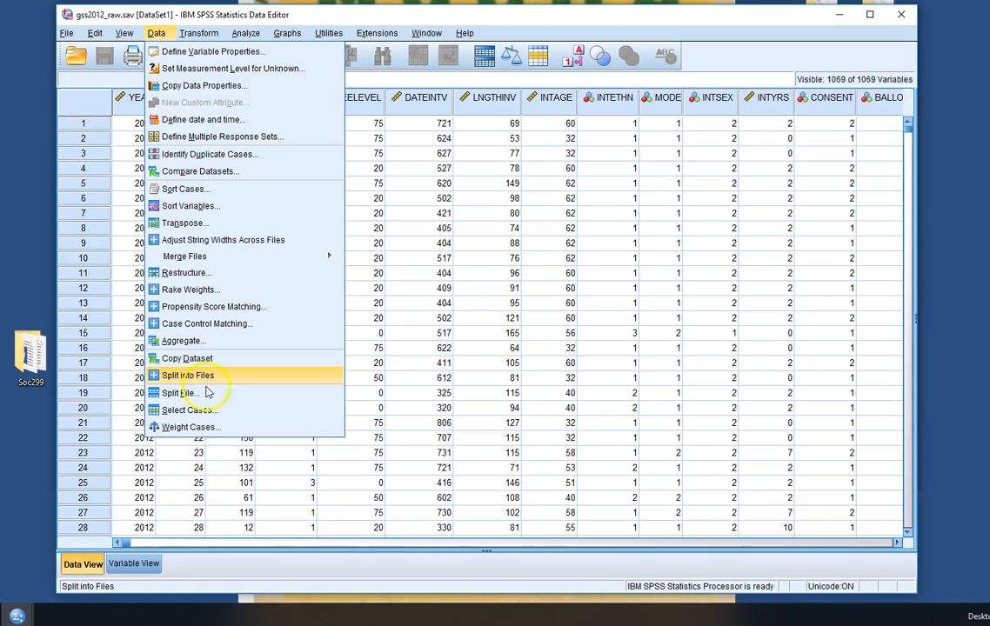
left_click(208, 416)
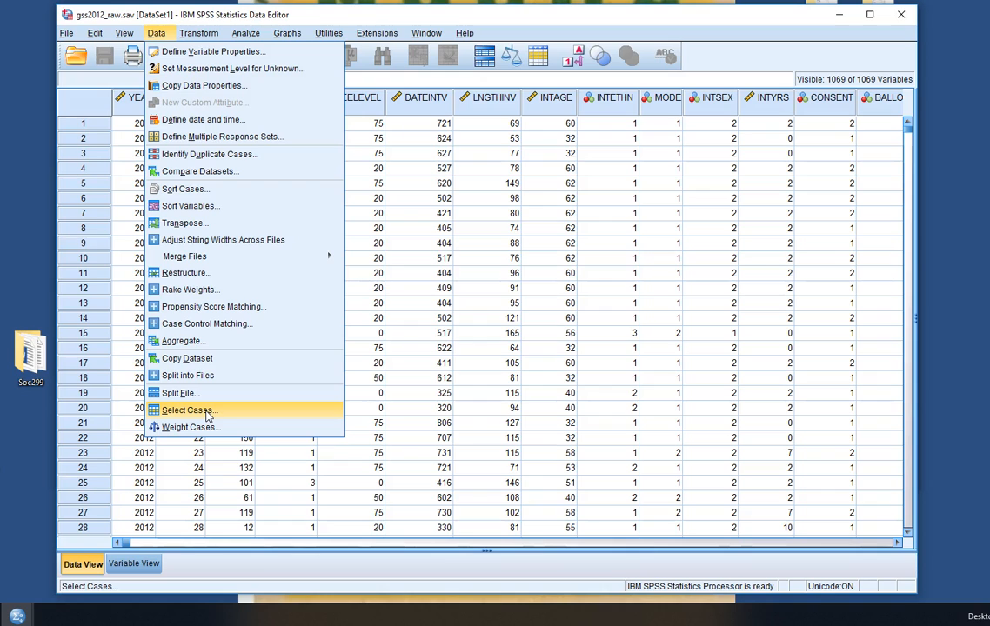
left_click(195, 415)
left_click(168, 414)
left_click(188, 395)
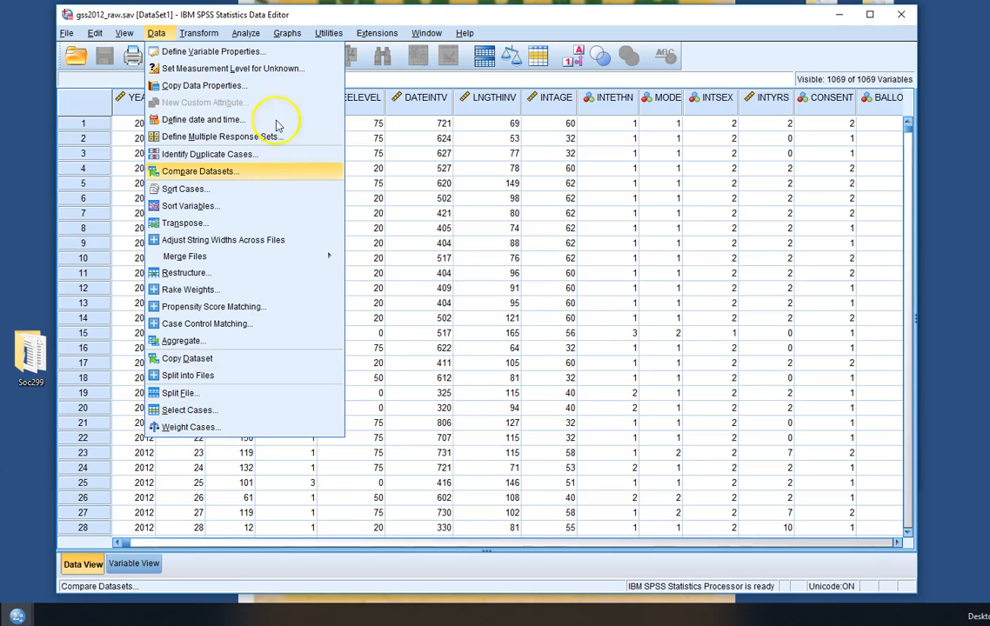
mouse_move(196, 33)
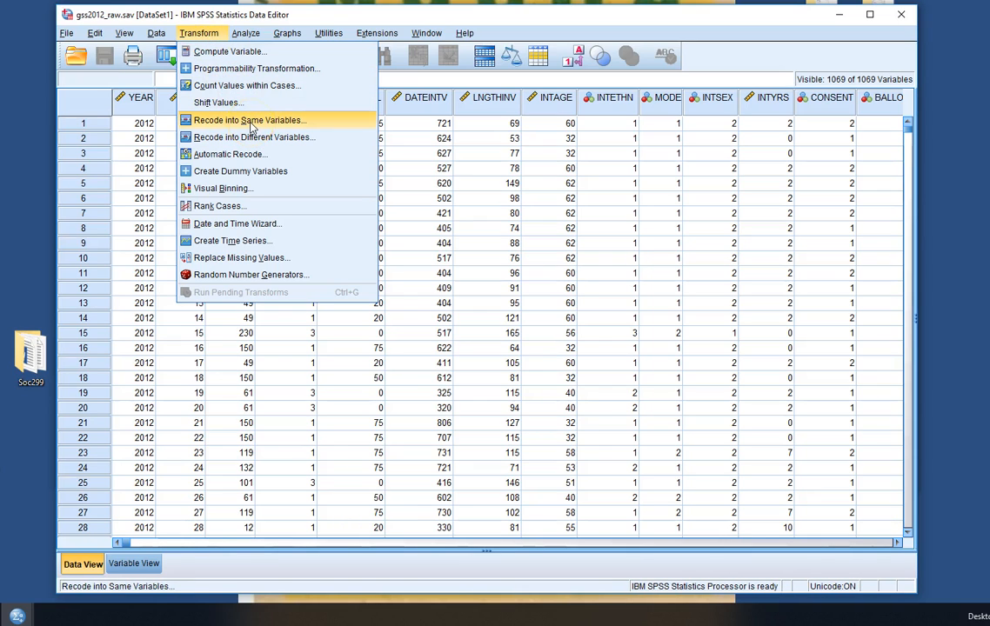
left_click(277, 127)
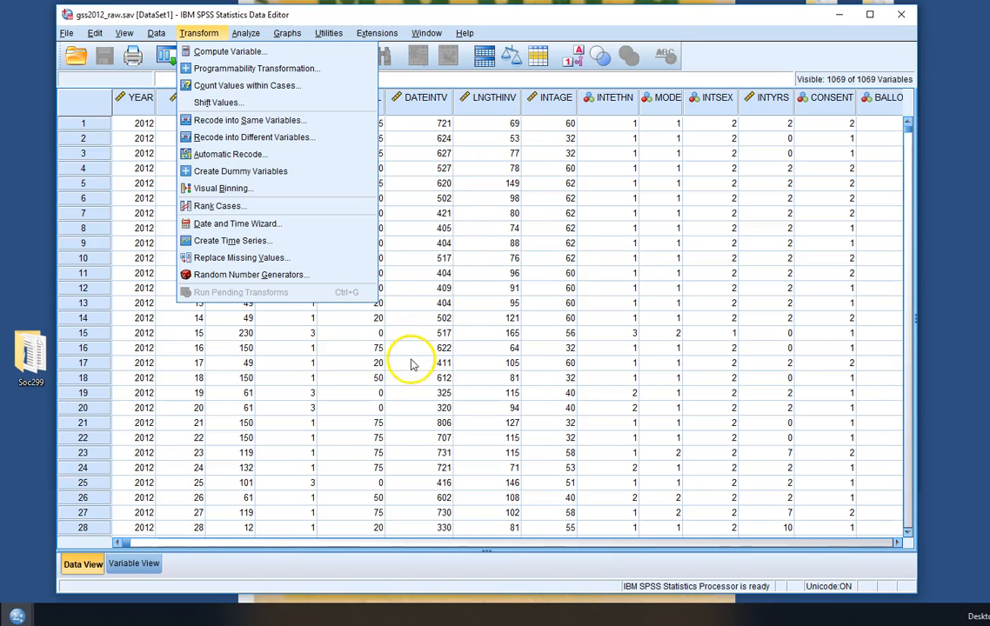
Open the 35478-0001 codebook PDF and expand its CODEBOOK and DEMOGRAPHICS bookmarks, hiding the tools pane
left_click(31, 442)
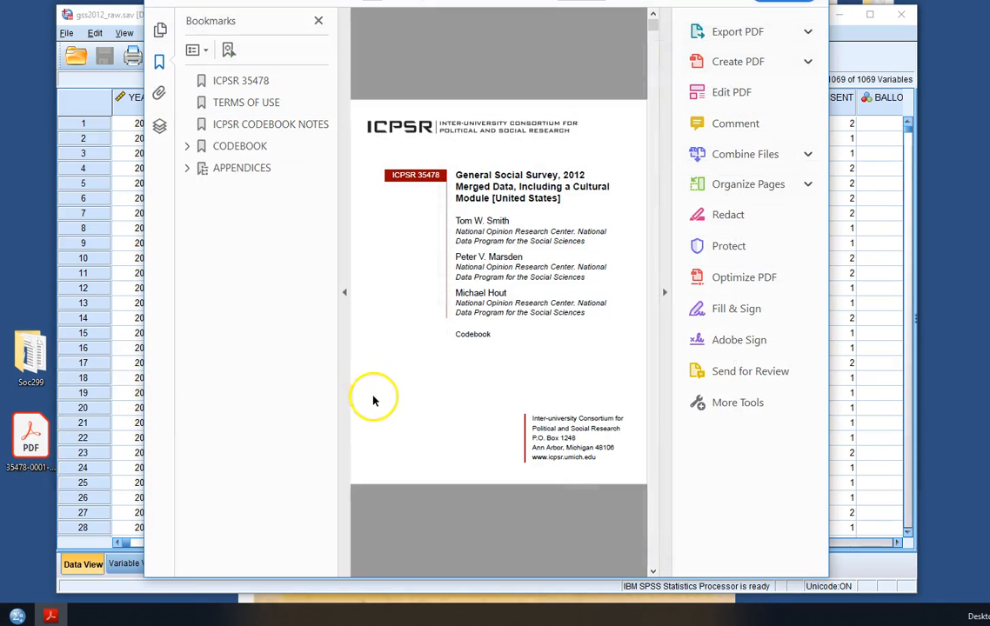
left_click(186, 149)
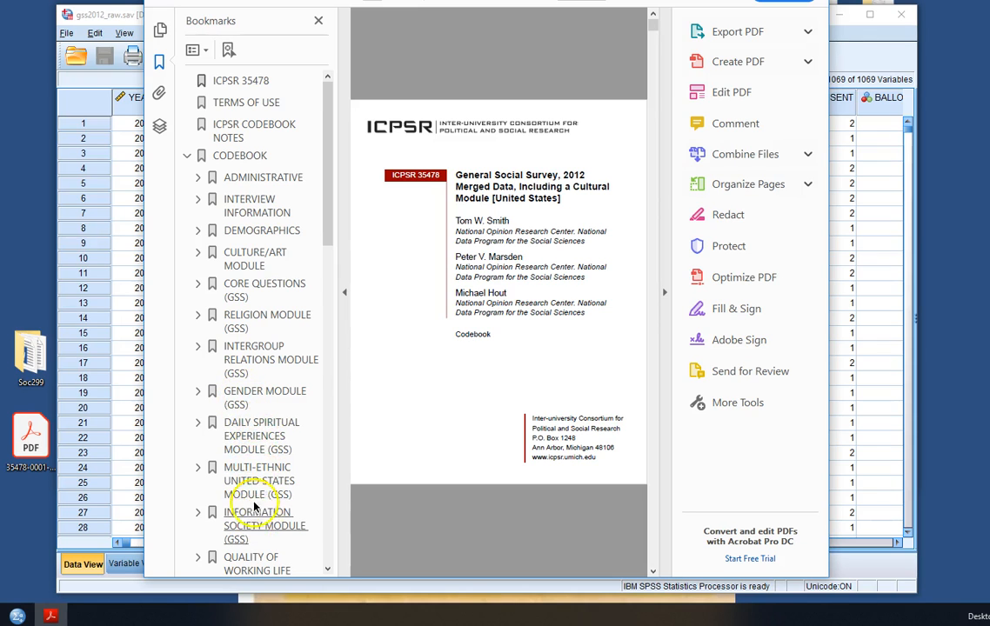
scroll(261, 492, "down", 3)
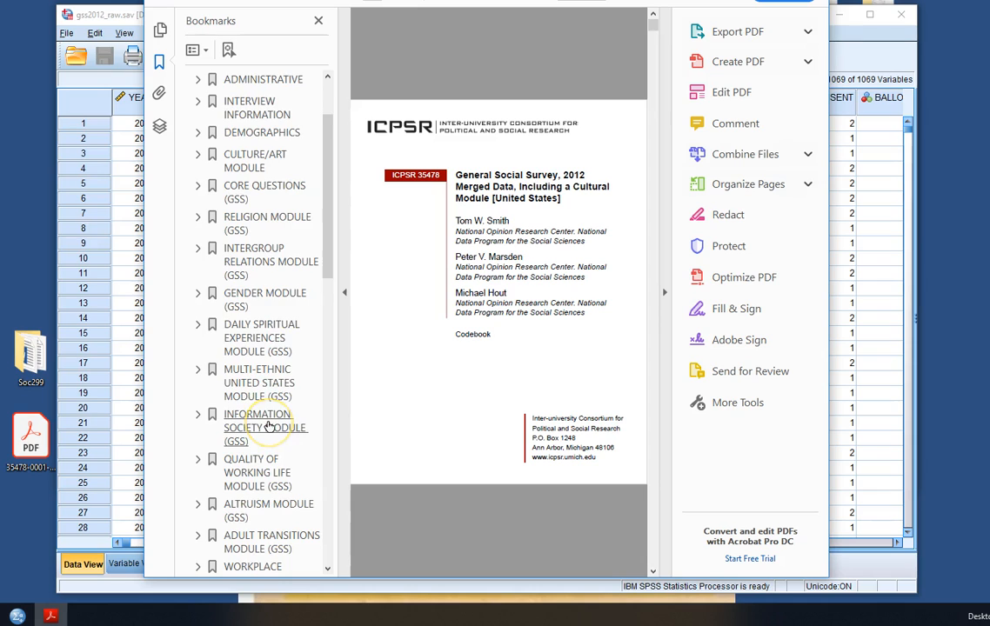
scroll(270, 424, "down", 1)
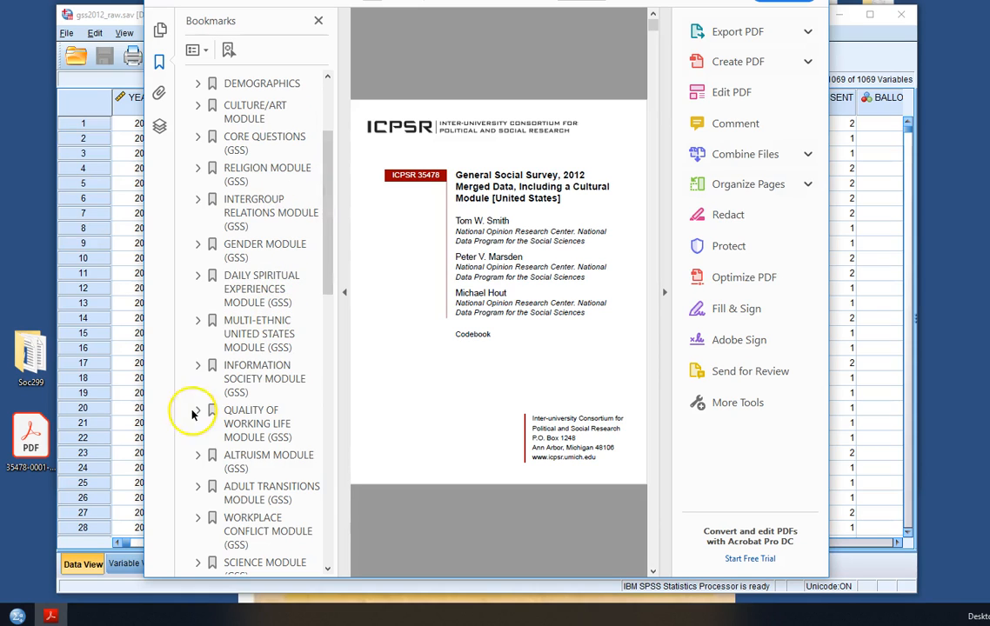
left_click_drag(327, 217, 328, 173)
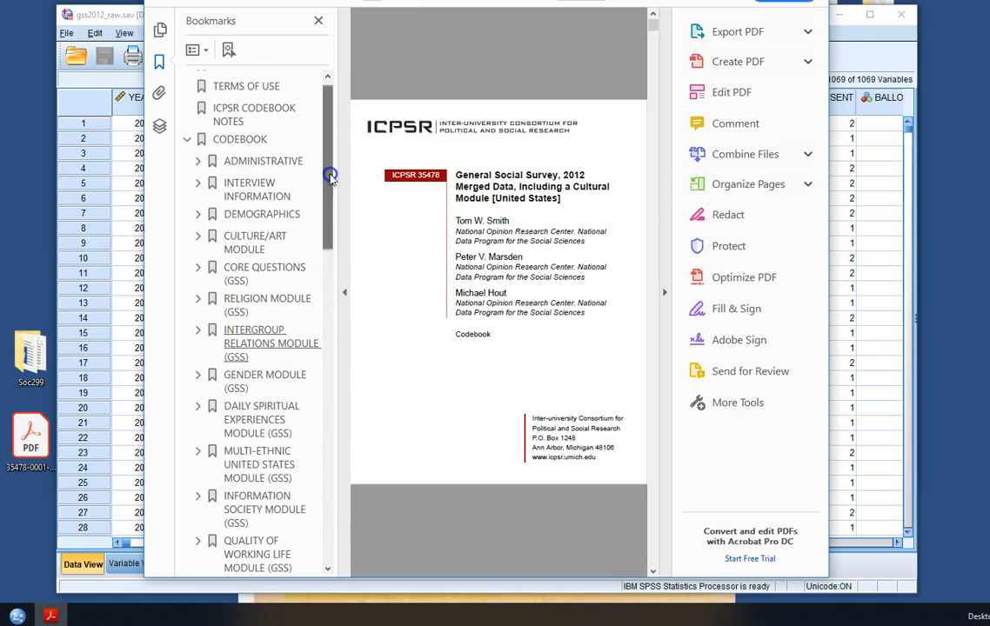
left_click(239, 214)
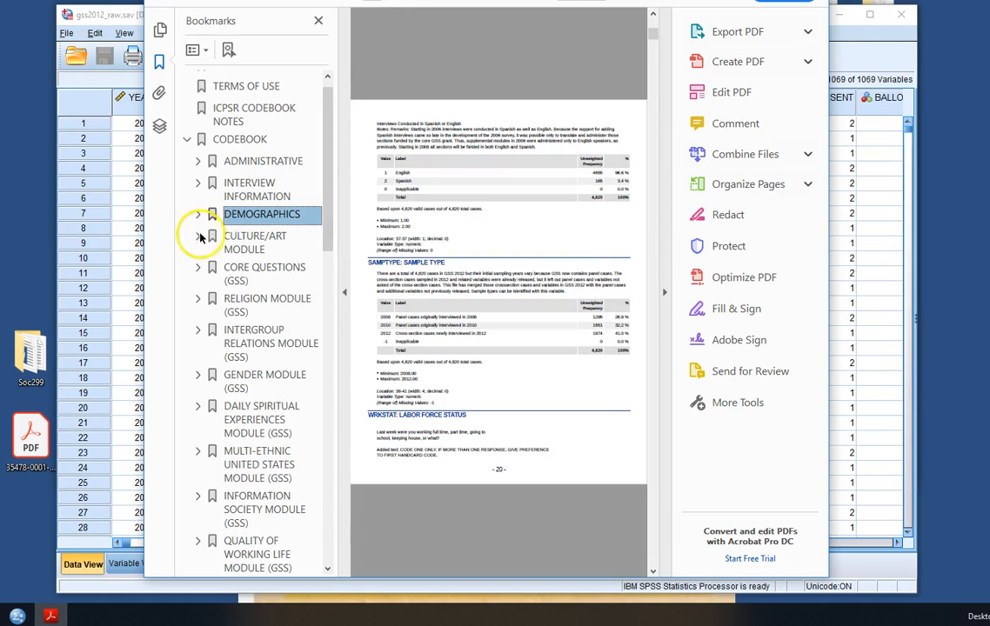
left_click(198, 214)
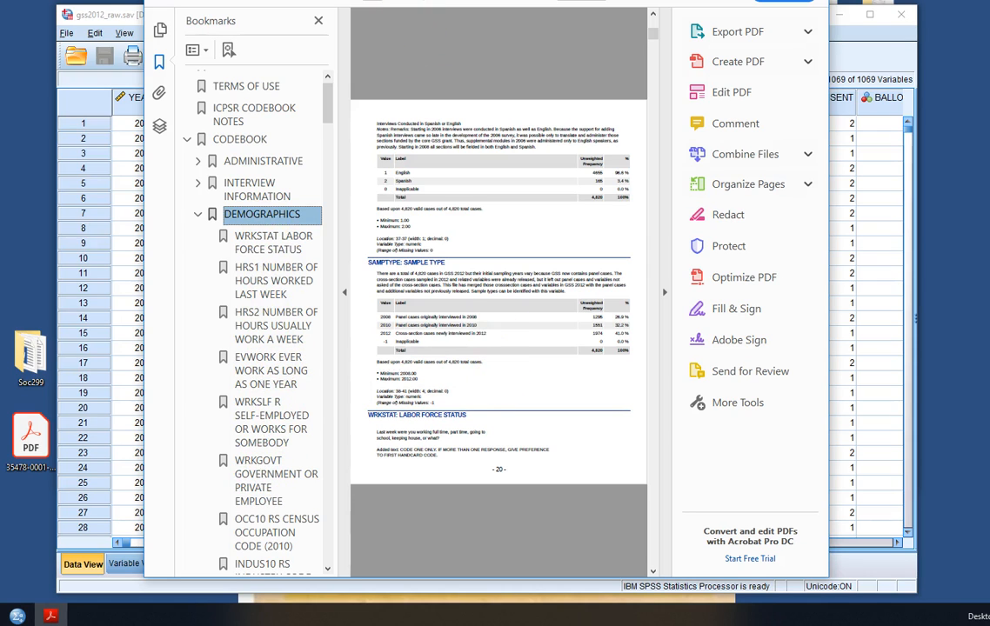
mouse_move(409, 4)
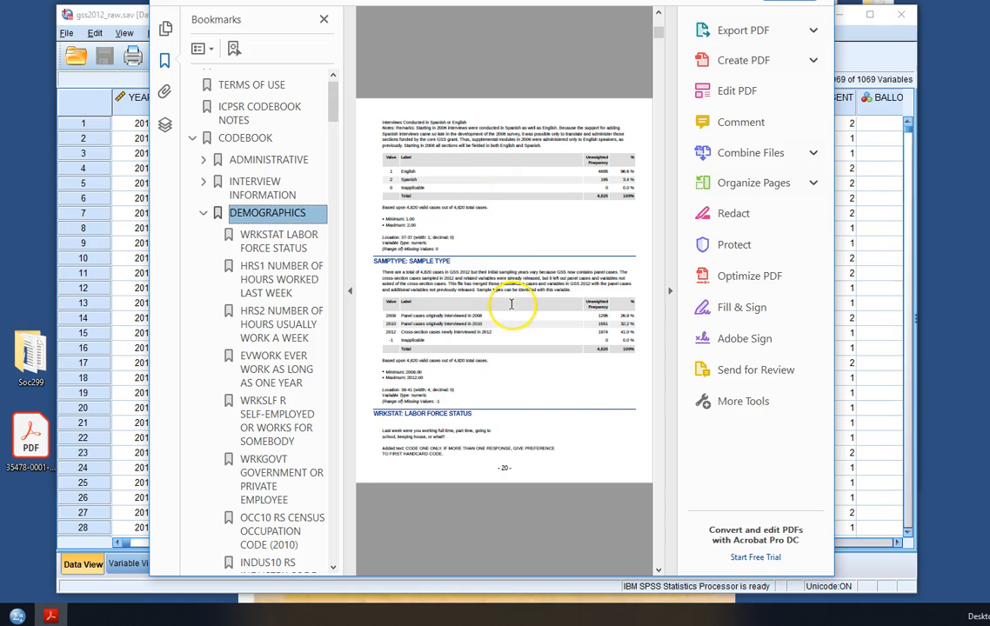
left_click(670, 292)
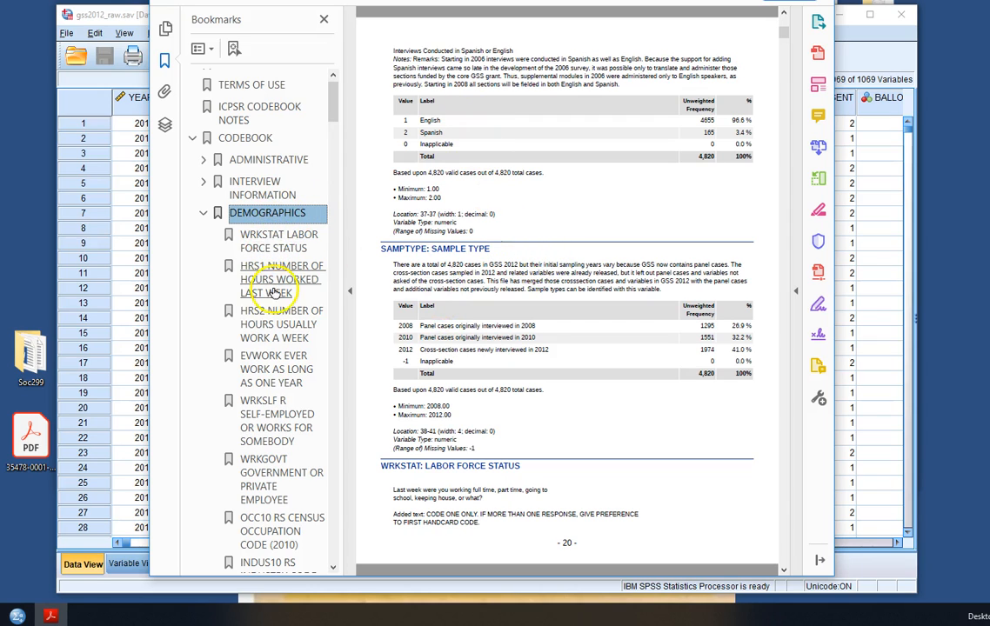
Jump to the MARITAL: MARITAL STATUS entry in the codebook and examine its value codes and labels
scroll(275, 355, "down", 5)
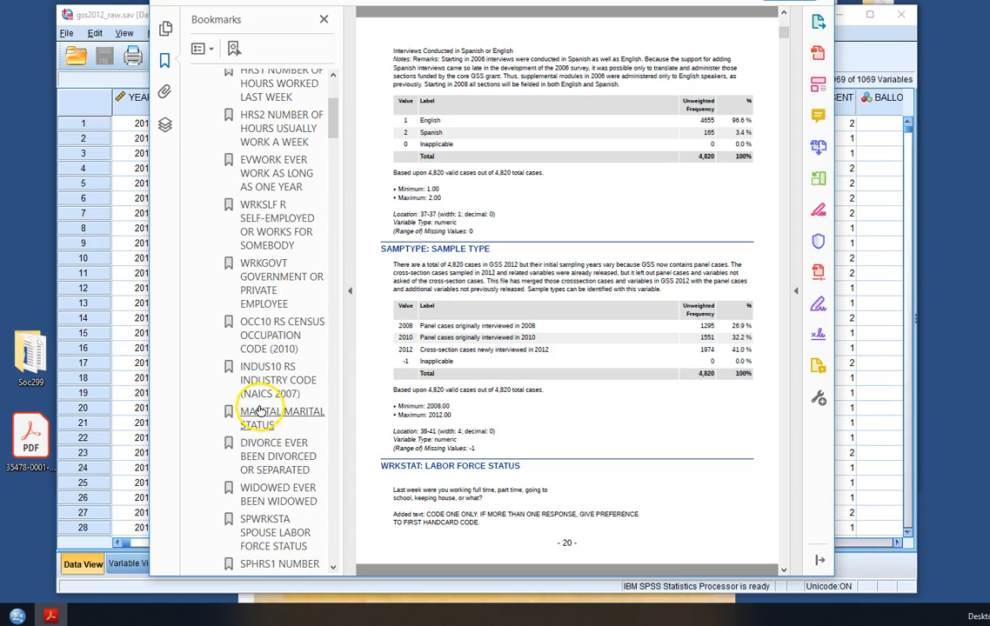
left_click(271, 416)
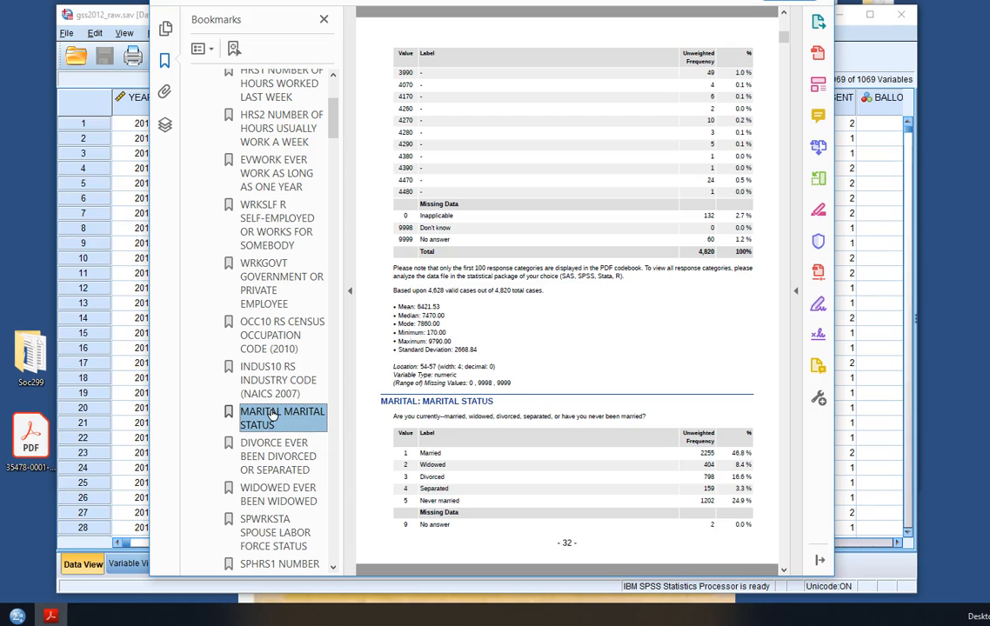
left_click(557, 459)
left_click(434, 442)
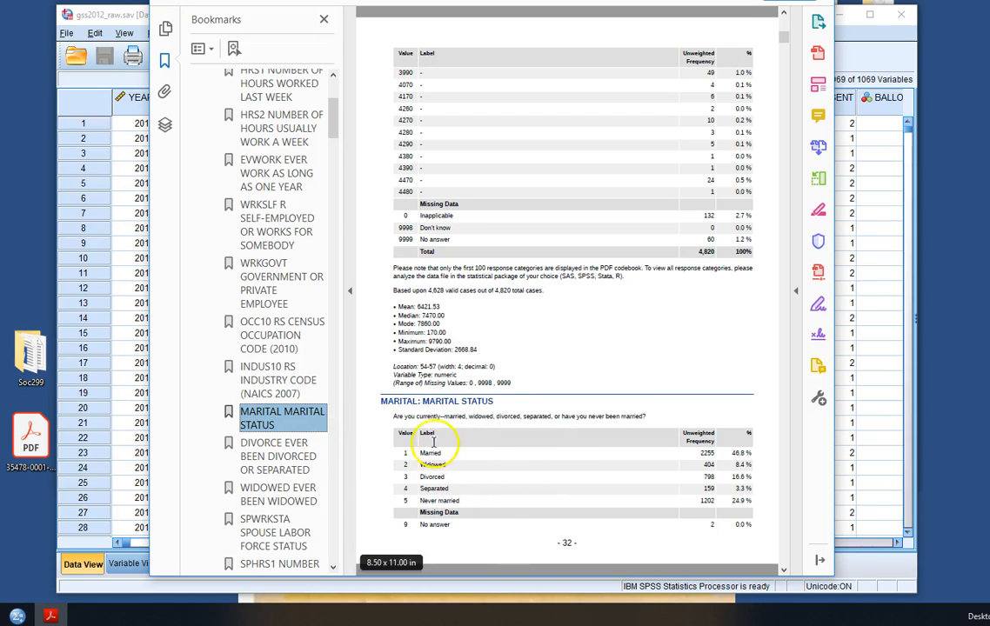
left_click_drag(381, 401, 490, 404)
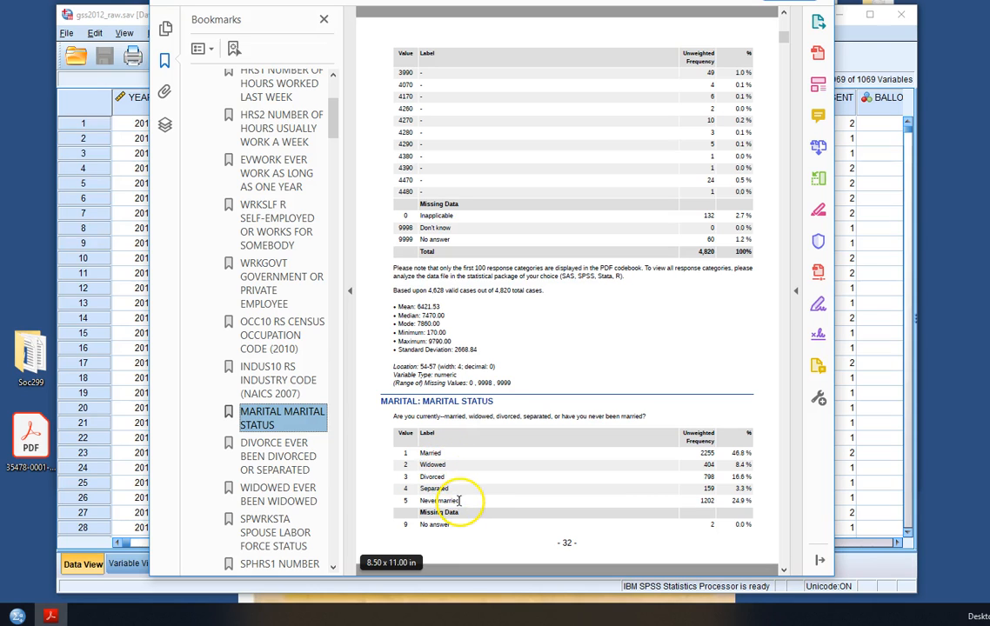
left_click(501, 539)
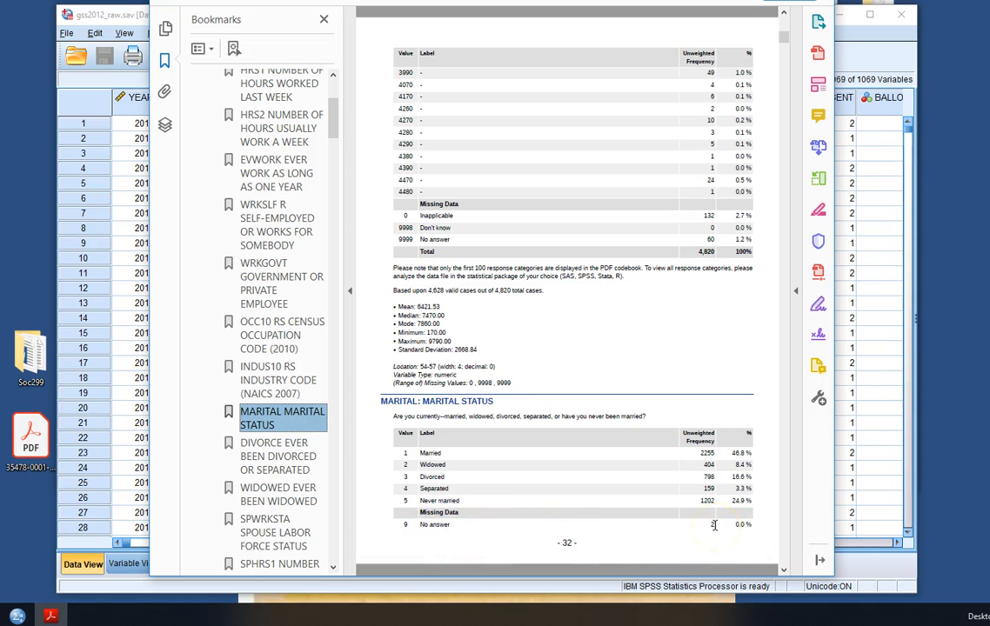
scroll(714, 525, "down", 2)
scroll(714, 525, "up", 2)
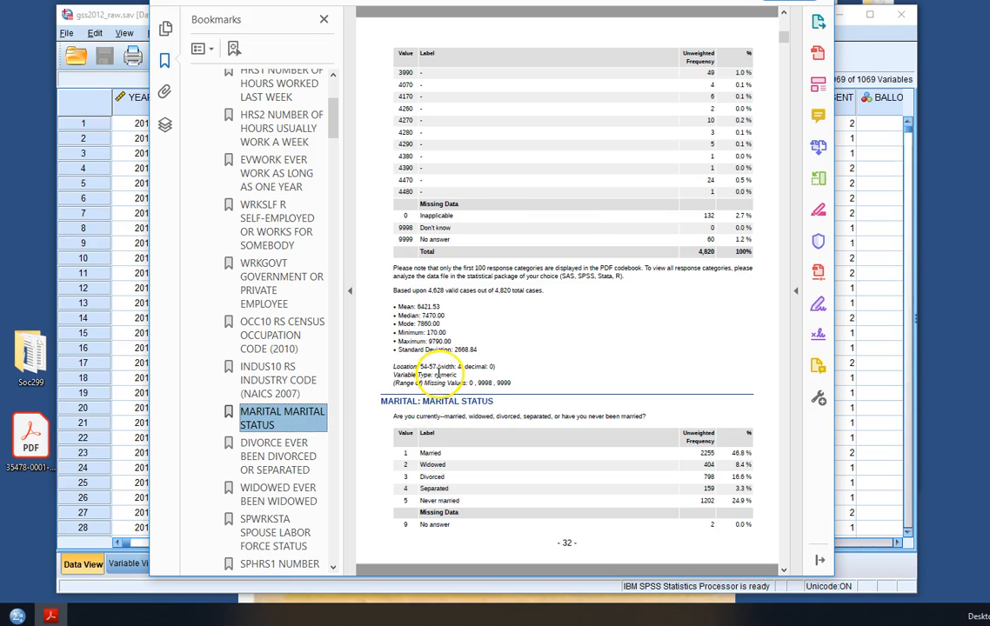
Open Recode into Different Variables and set its variable list to show names sorted alphabetically
left_click(757, 1)
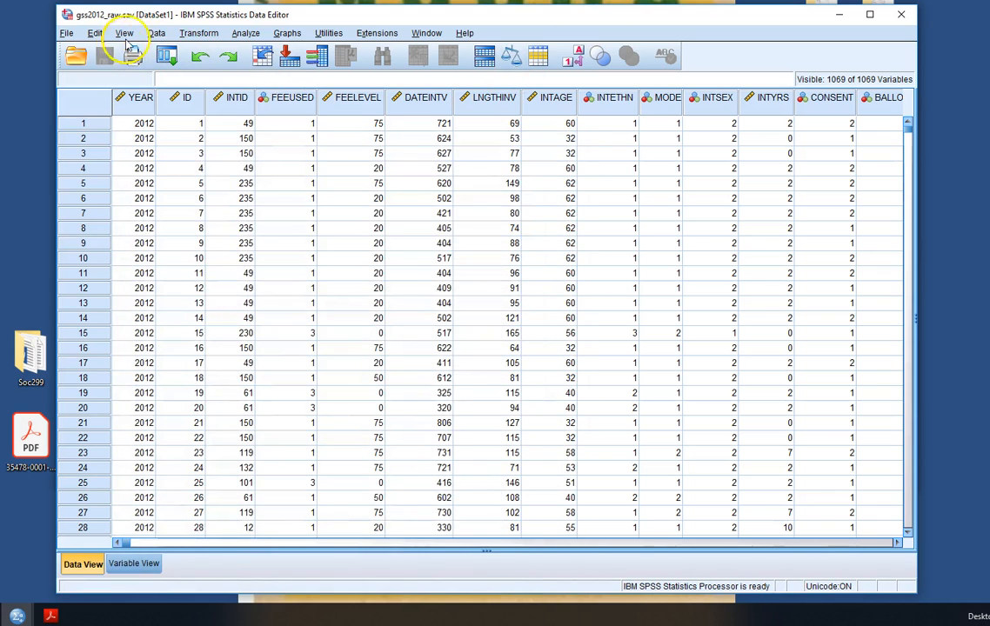
left_click(198, 33)
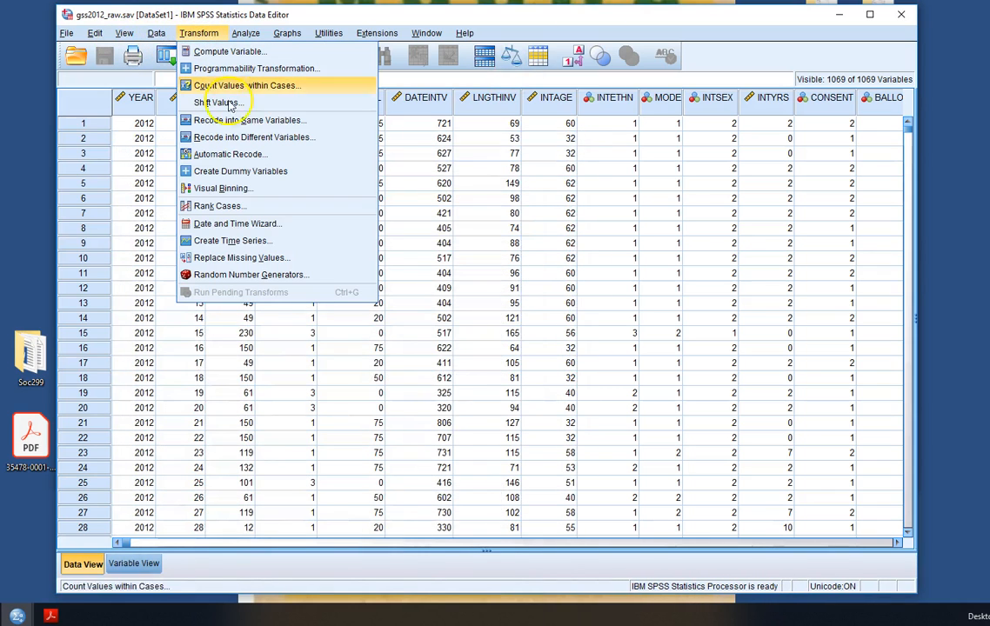
left_click(283, 142)
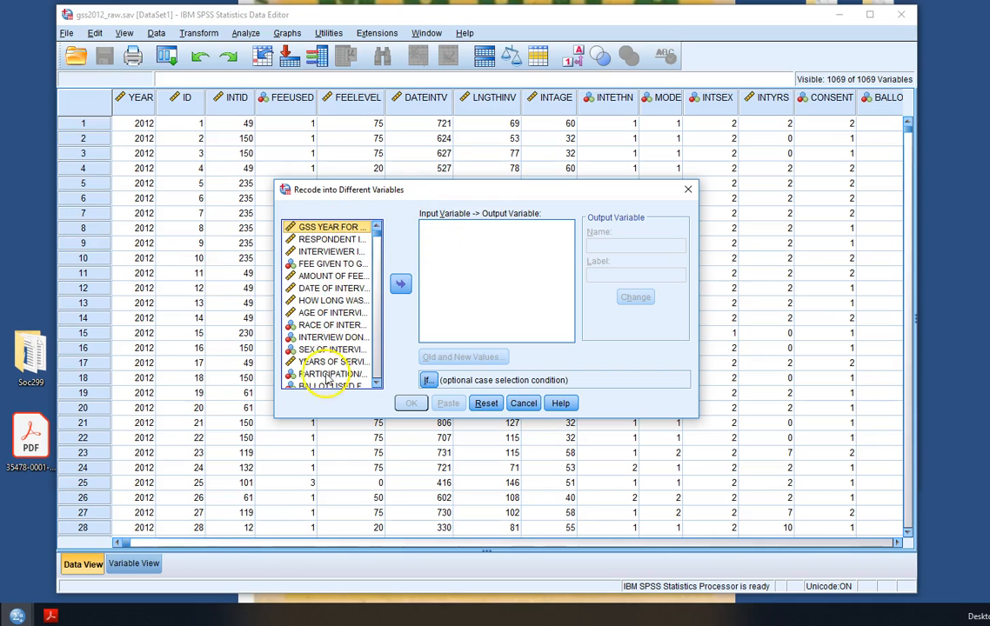
right_click(330, 289)
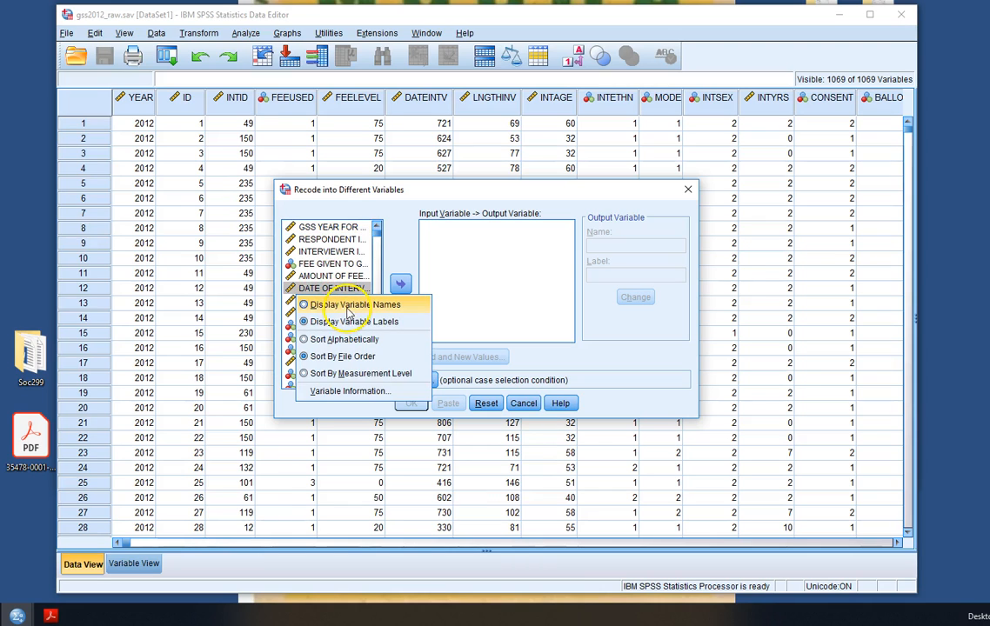
left_click(354, 306)
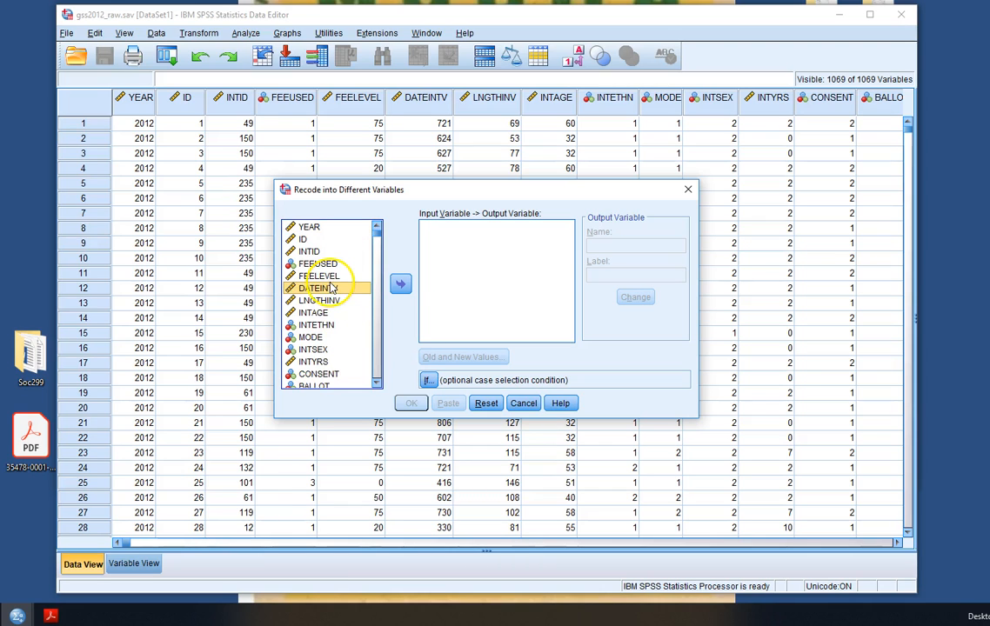
right_click(330, 288)
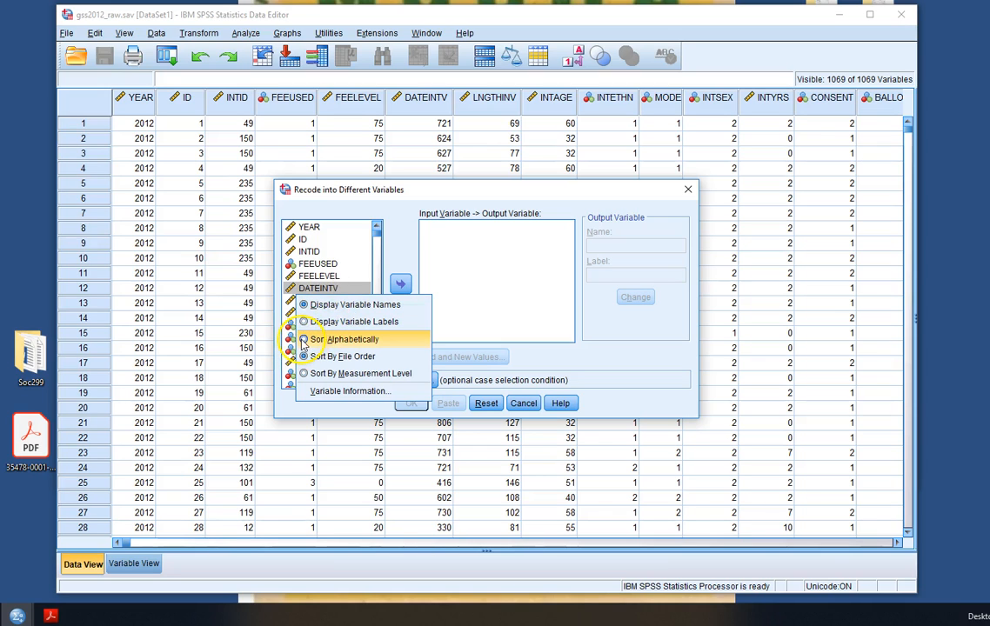
left_click(302, 341)
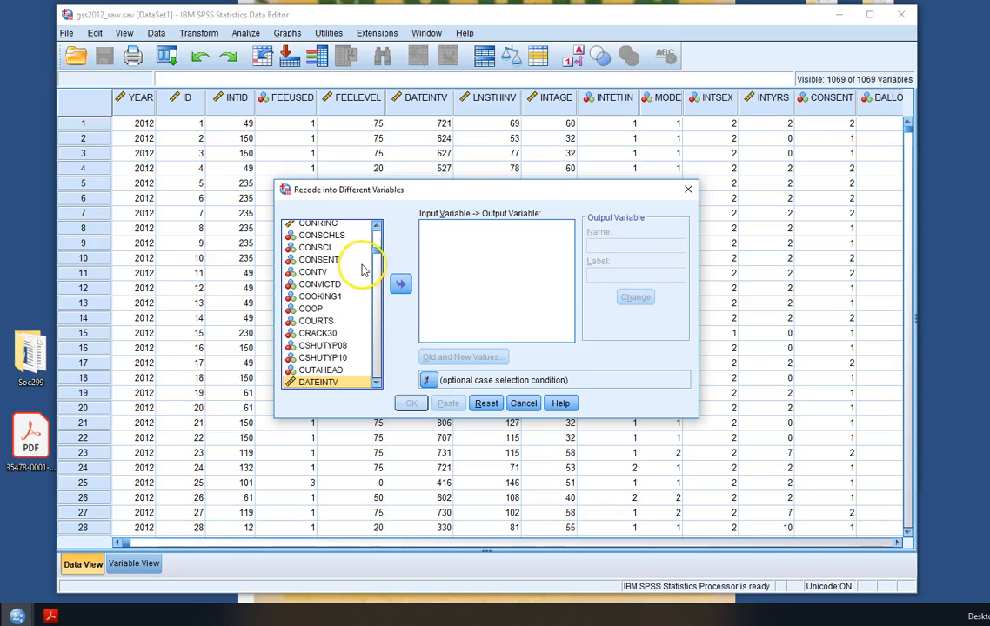
Move MARITAL into the recode list and name its output variable CURRMAT with the label Currently Married
left_click_drag(377, 252, 377, 304)
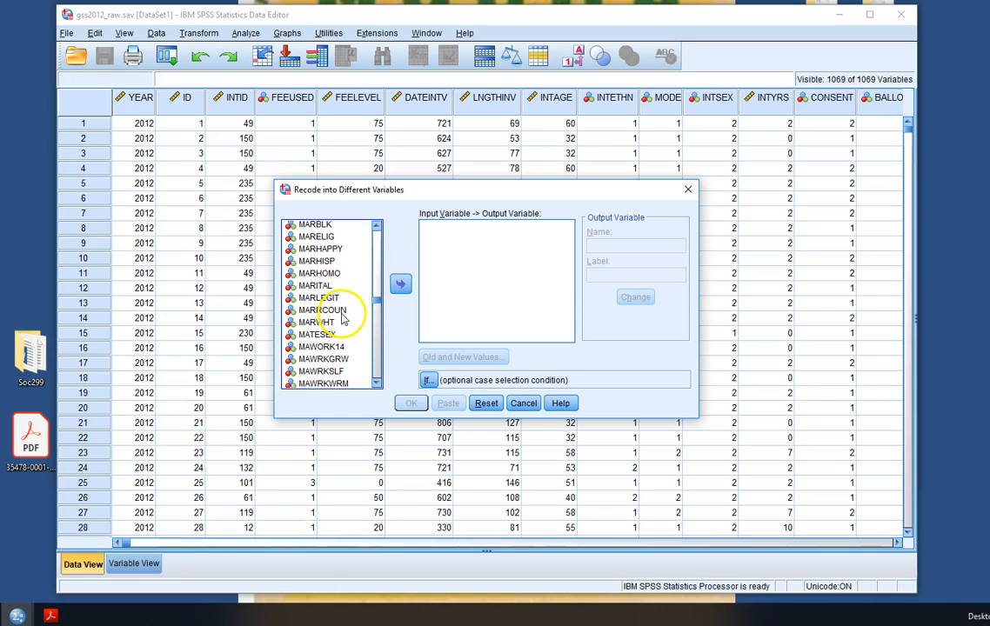
left_click(316, 286)
left_click(400, 284)
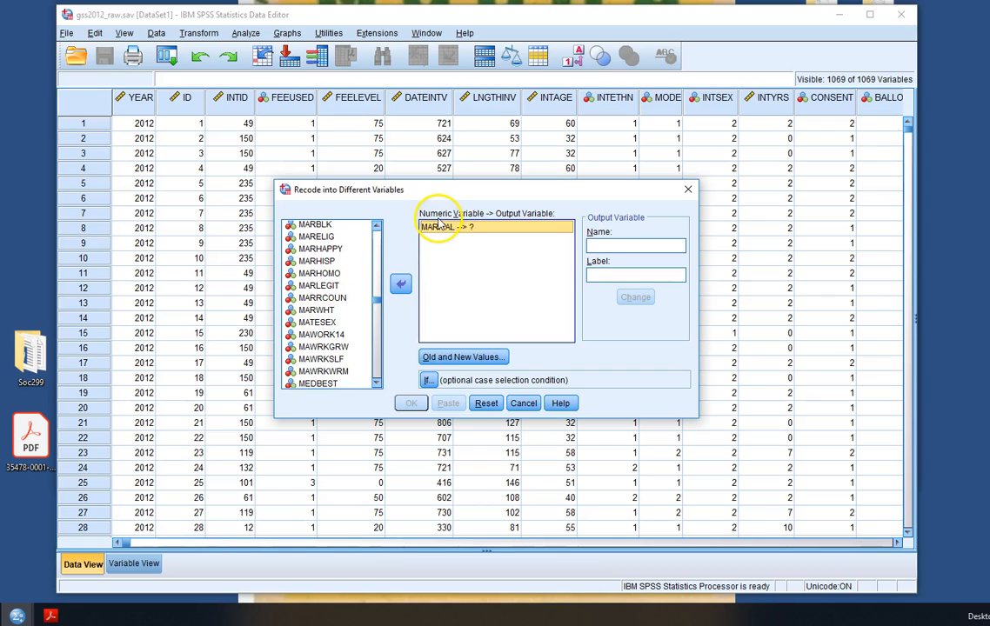
left_click(608, 245)
type("Cu")
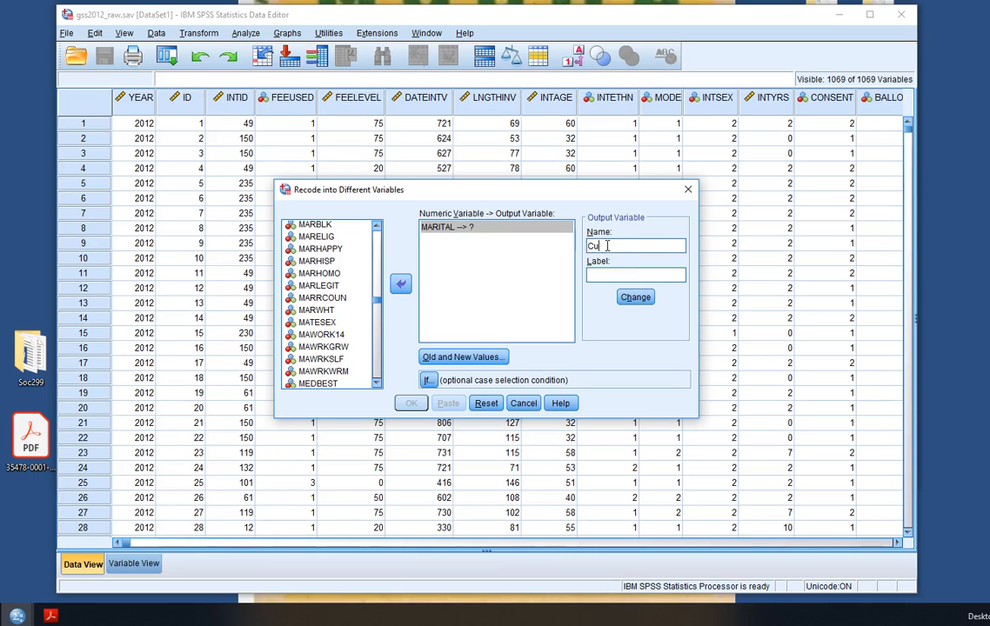
key("BackSpace")
key("BackSpace")
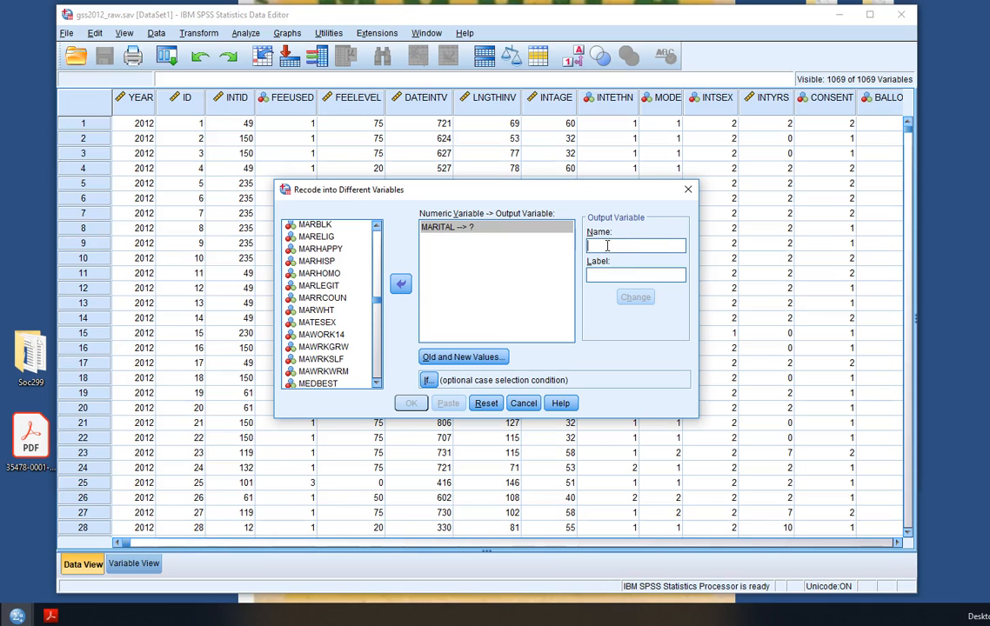
type("CURRMAT")
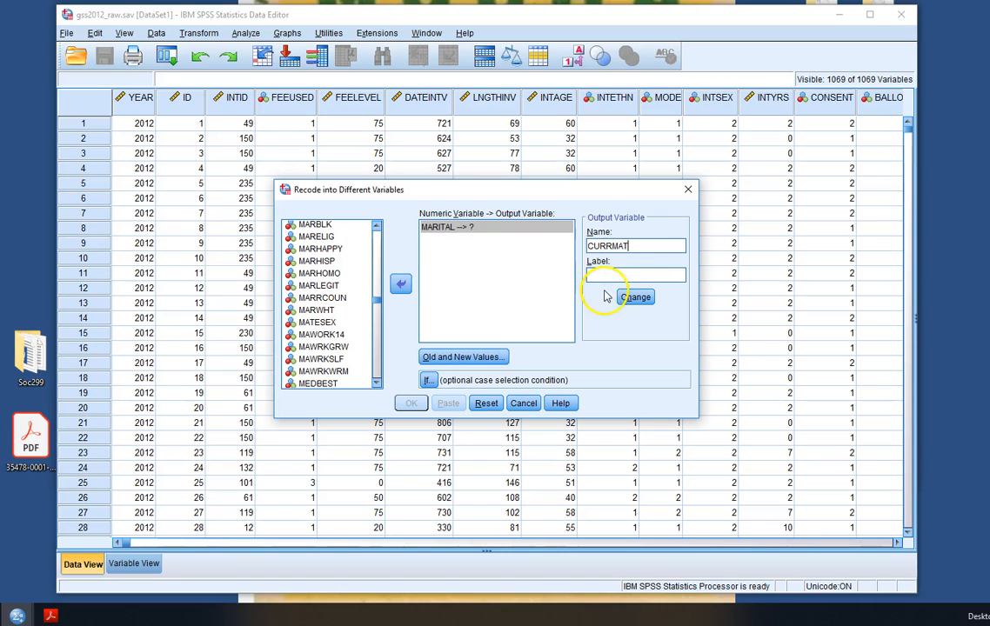
left_click(604, 275)
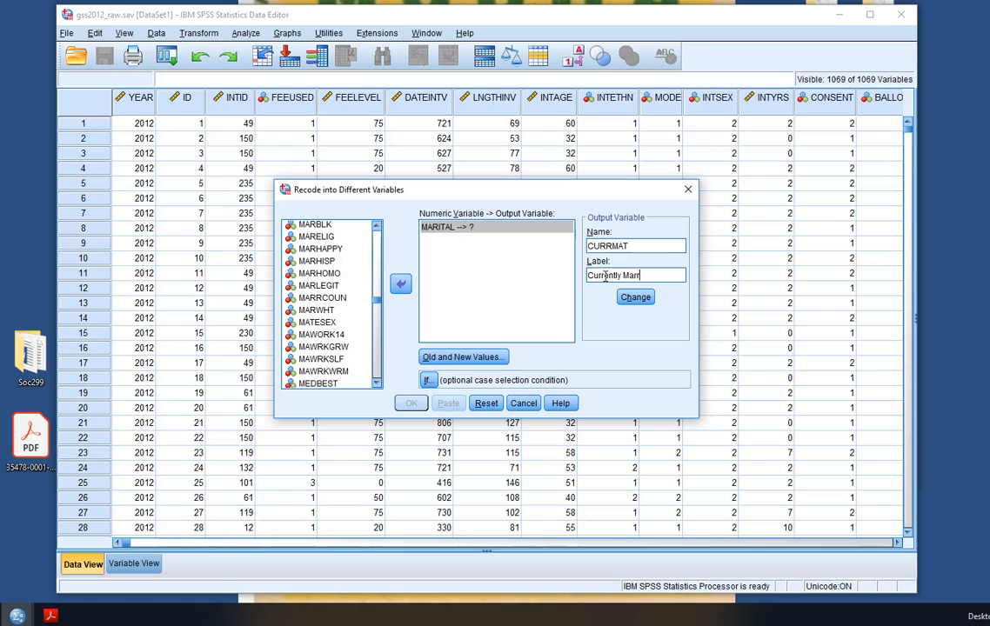
left_click(636, 296)
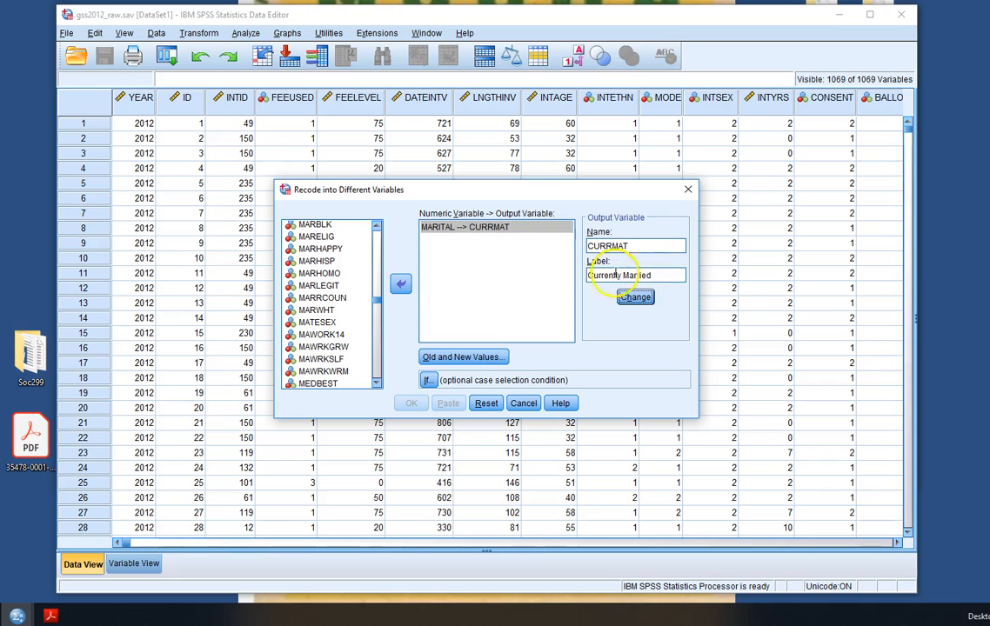
left_click(477, 363)
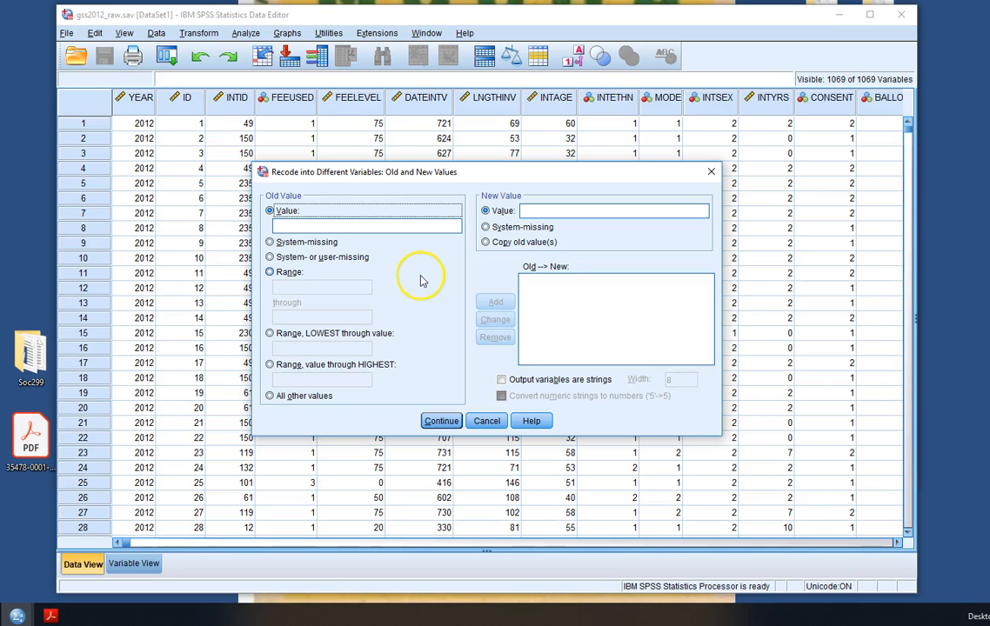
left_click(487, 421)
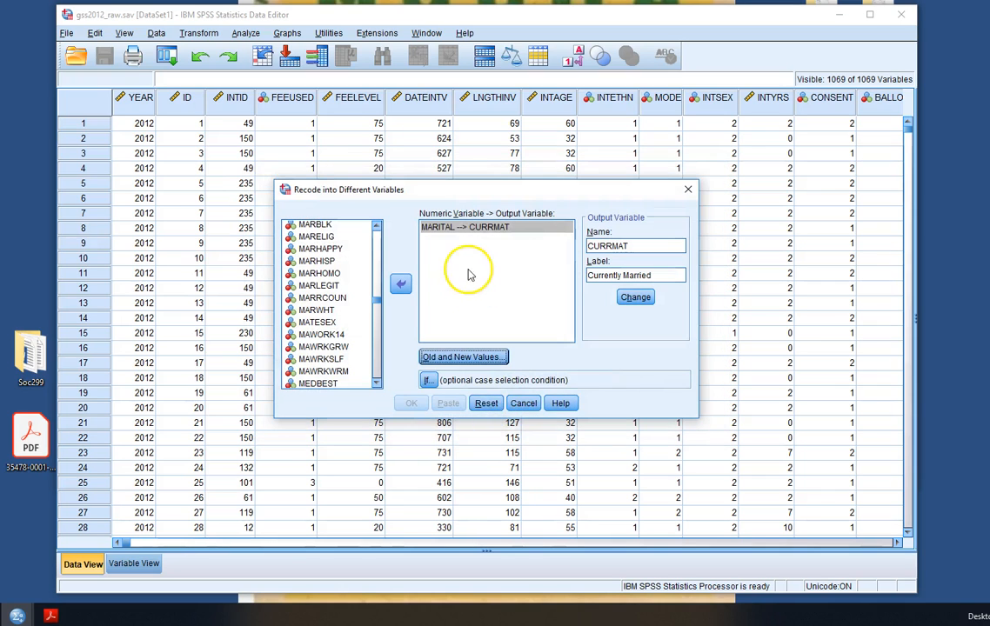
left_click(523, 403)
Run a Frequencies table for MARITAL, listing variables by name sorted alphabetically
left_click(246, 33)
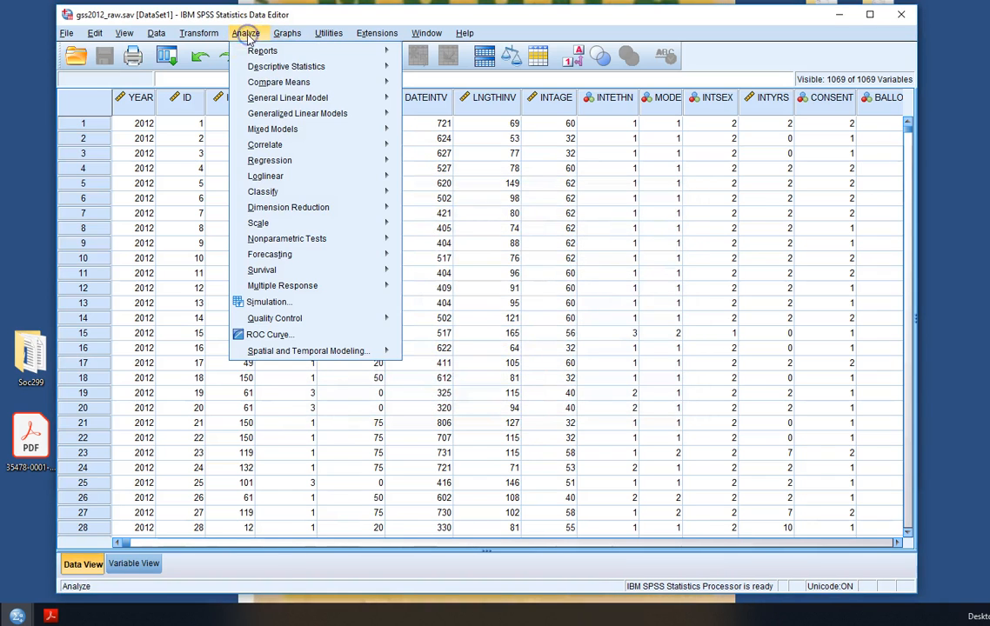
mouse_move(282, 70)
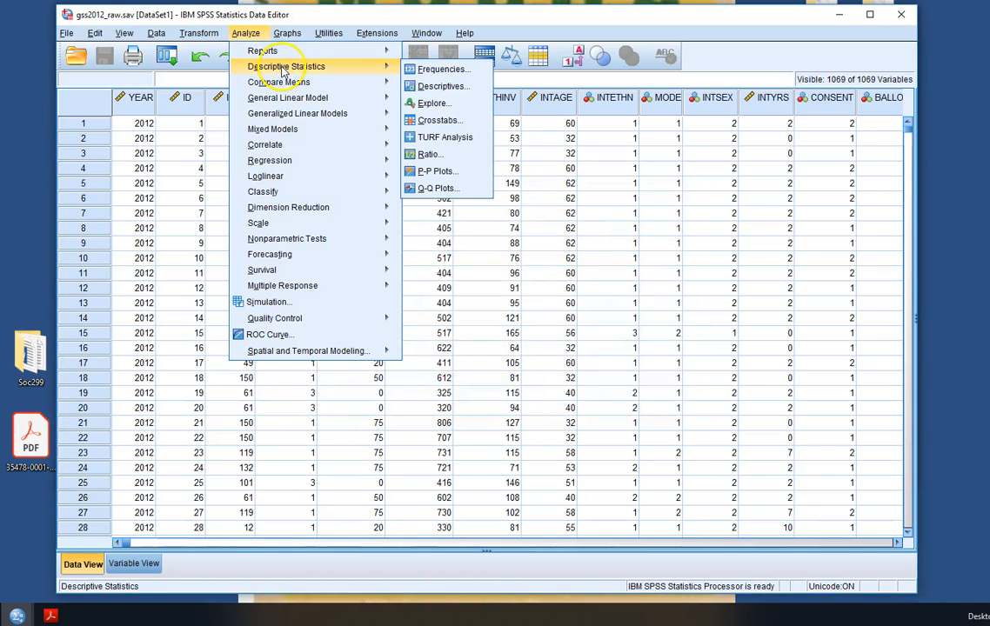
left_click(452, 70)
left_click(394, 297)
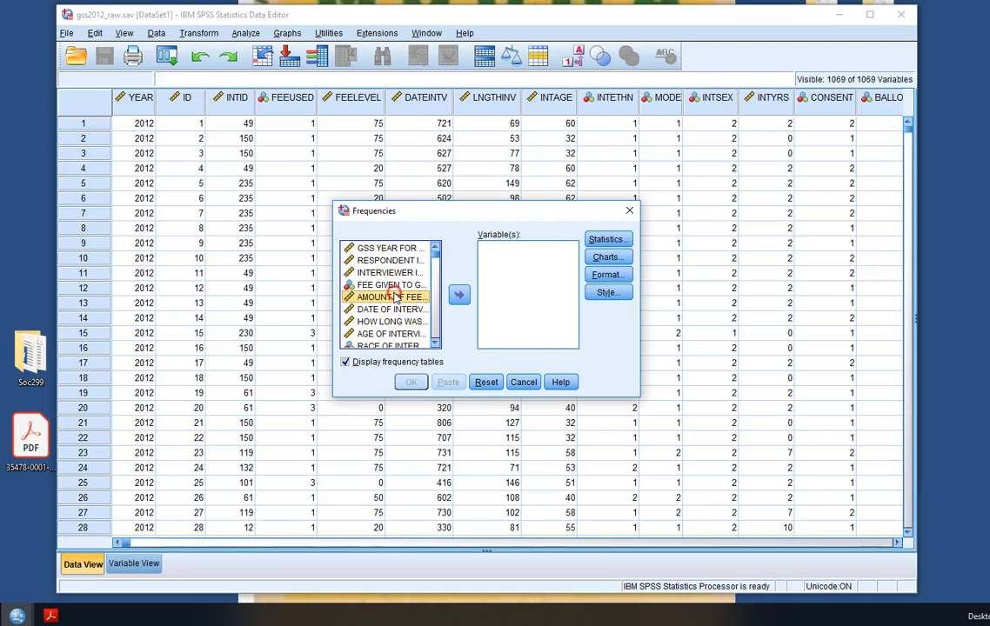
right_click(394, 297)
left_click(409, 313)
right_click(396, 292)
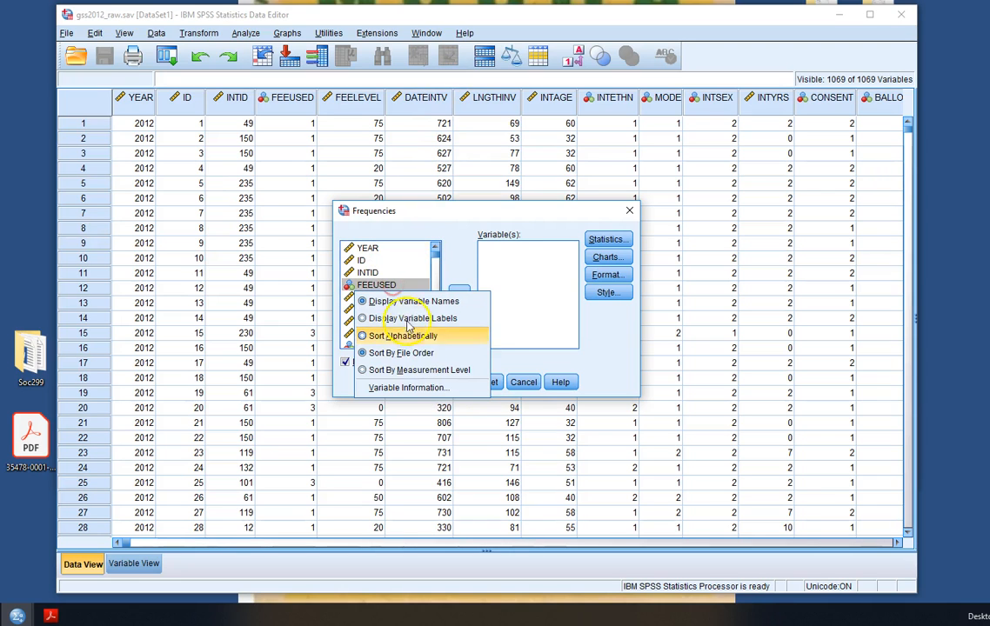
left_click(407, 336)
left_click_drag(436, 273, 436, 294)
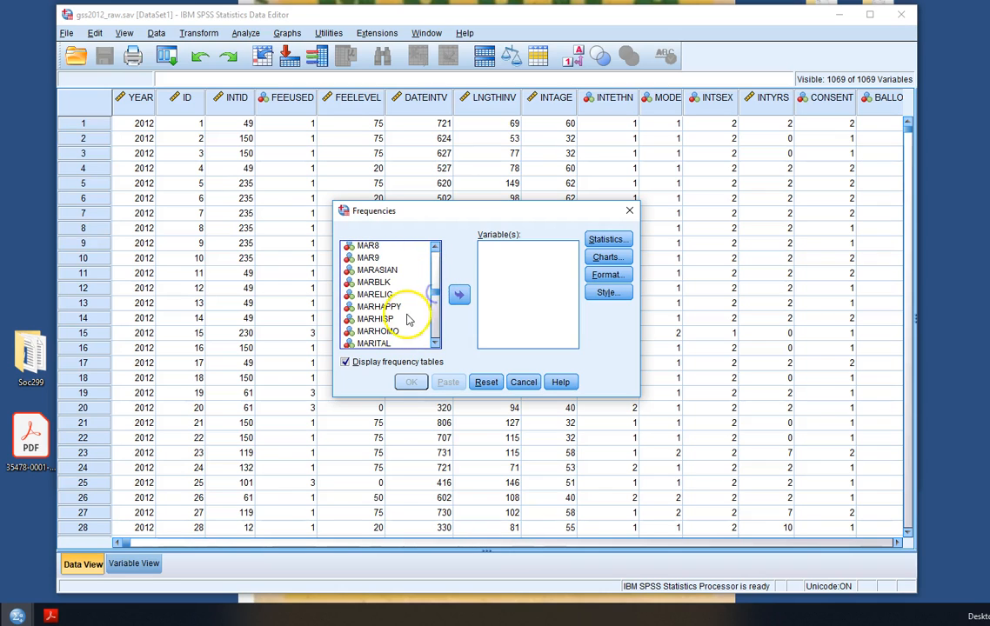
left_click(374, 343)
left_click(458, 294)
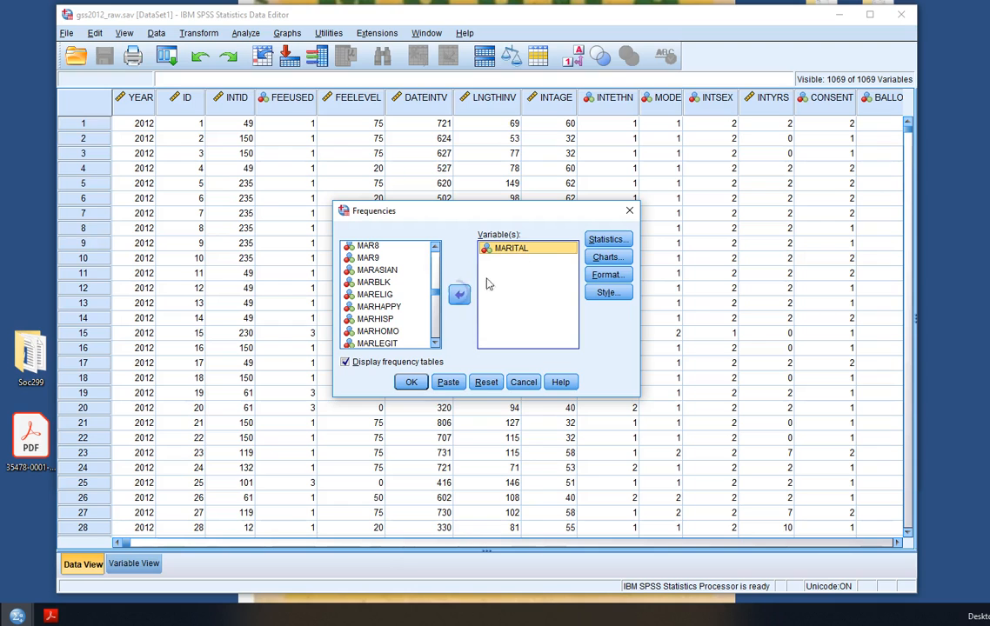
left_click(411, 382)
scroll(442, 334, "down", 2)
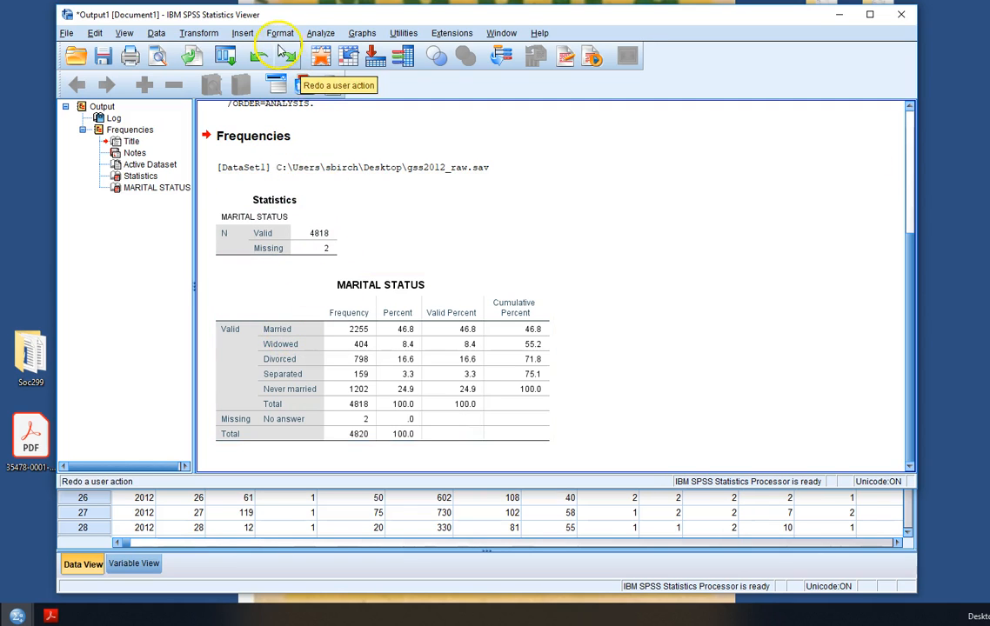
Reopen the Frequencies dialog and examine its Format, Style and Statistics options before cancelling
left_click(320, 33)
left_click(485, 71)
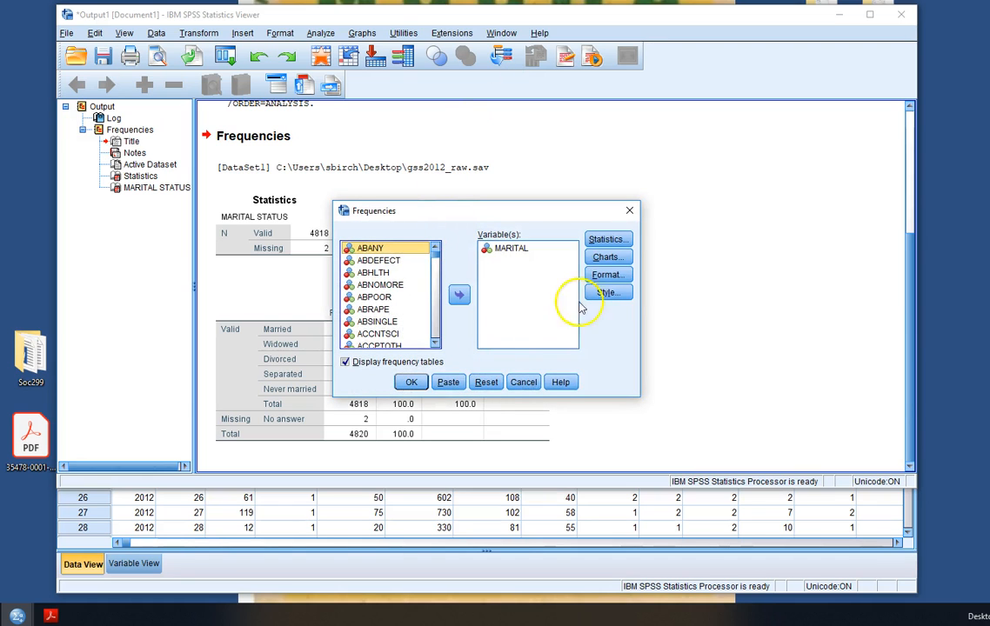
left_click(621, 275)
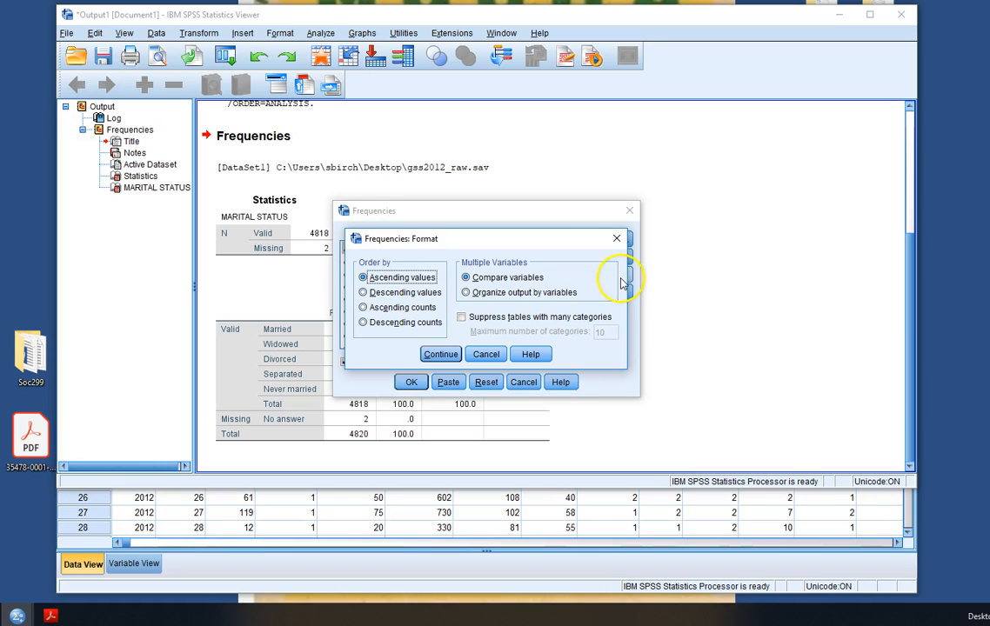
left_click(617, 238)
left_click(608, 293)
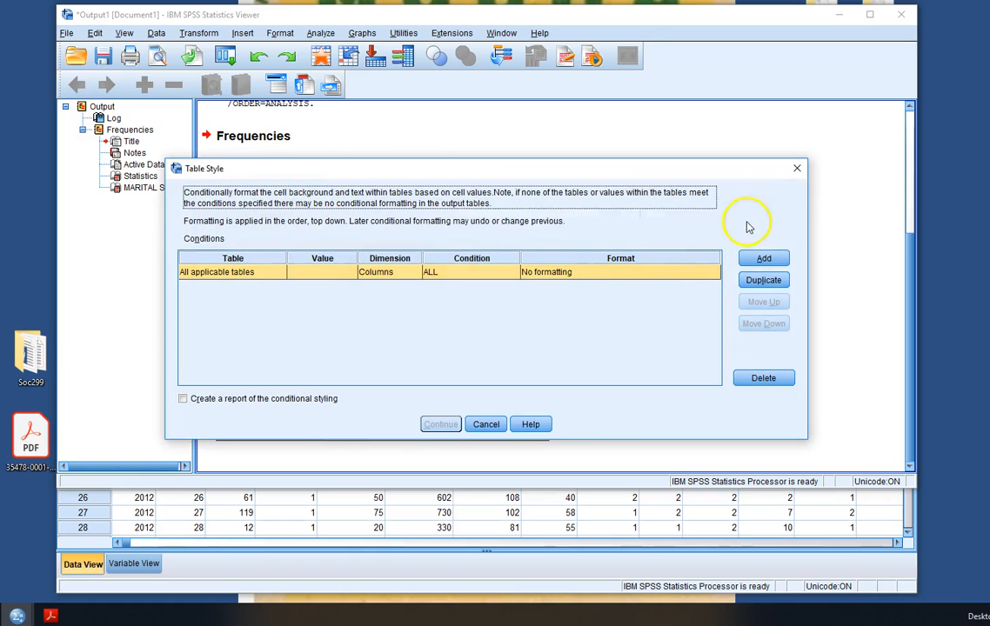
left_click(797, 168)
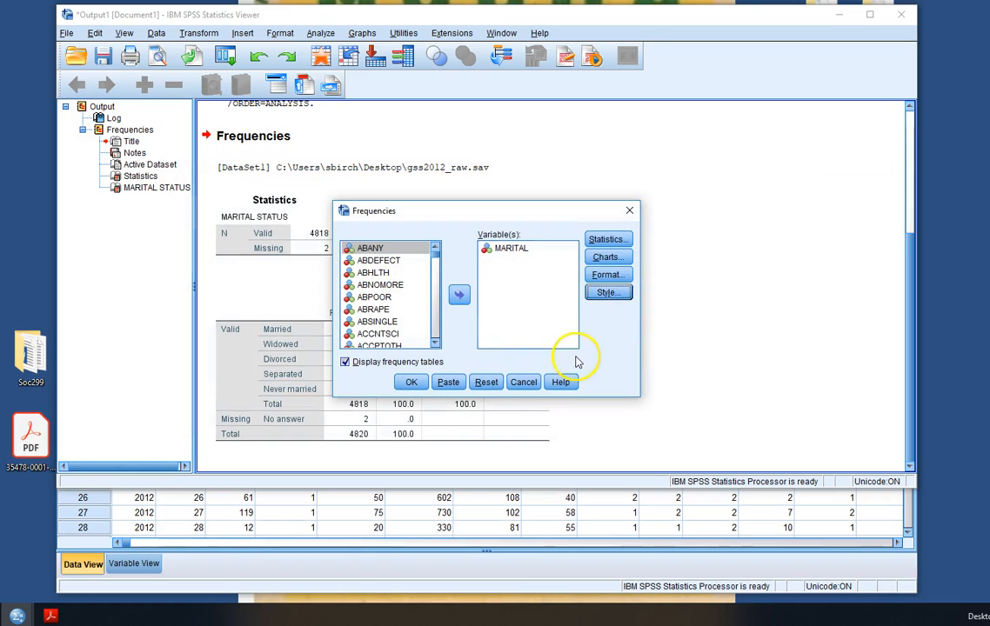
left_click(607, 240)
left_click(626, 171)
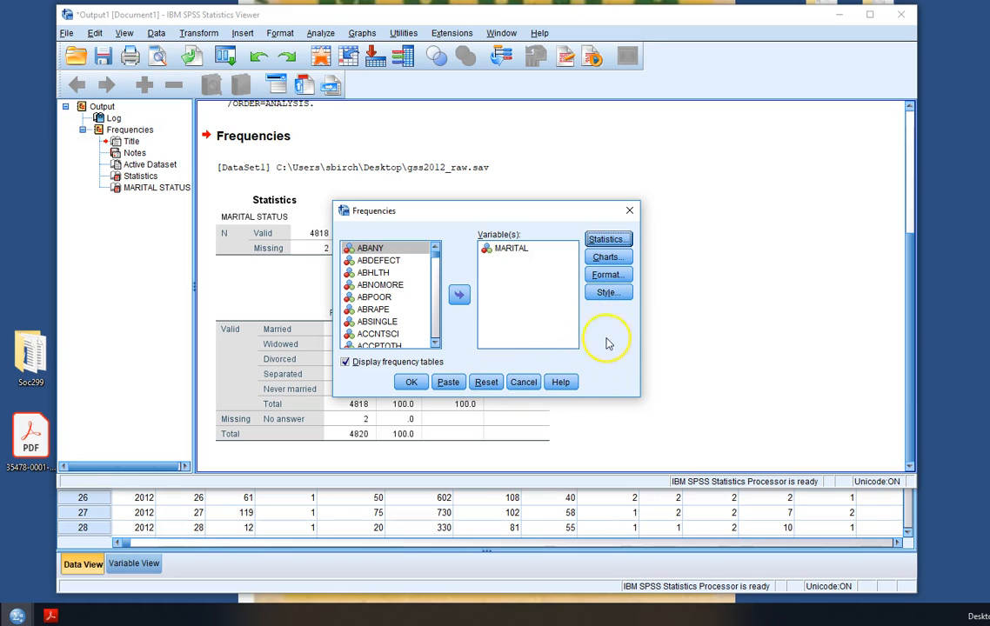
left_click(524, 382)
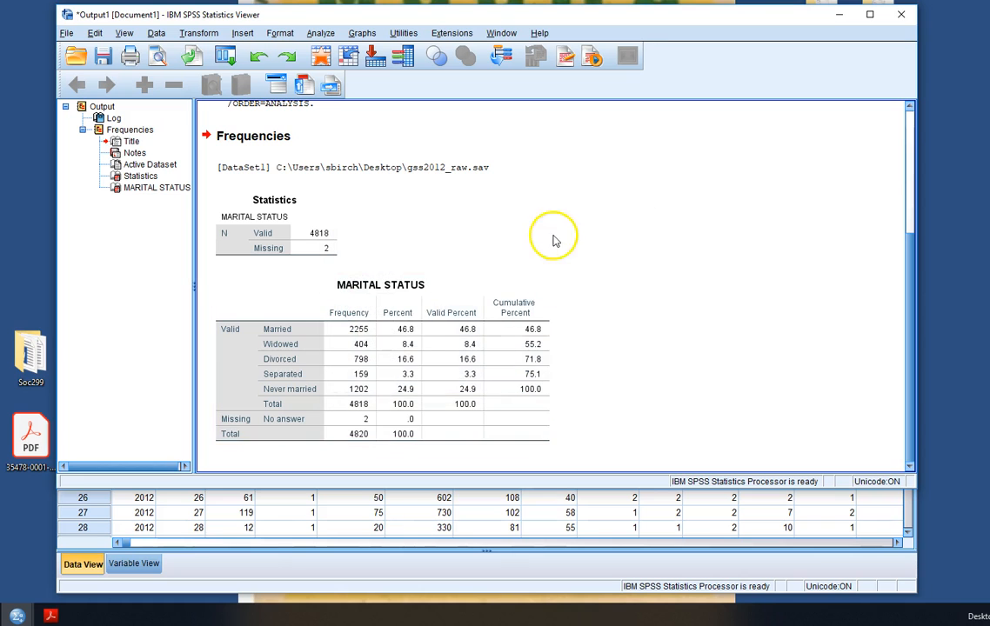
Inspect the value labels of MARITAL in Variable View, then return to Data View
left_click(252, 555)
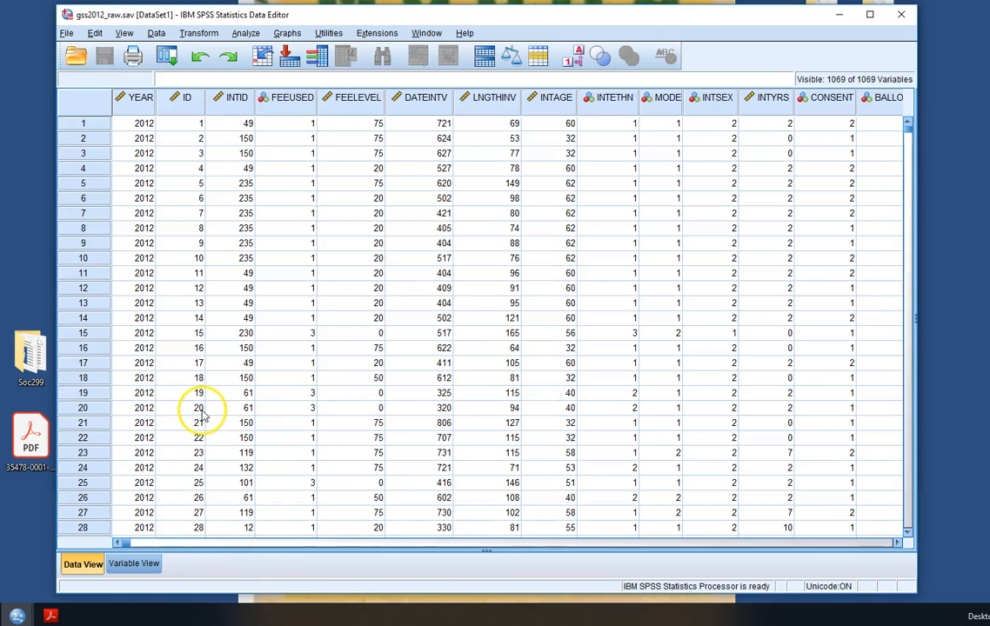
left_click(134, 563)
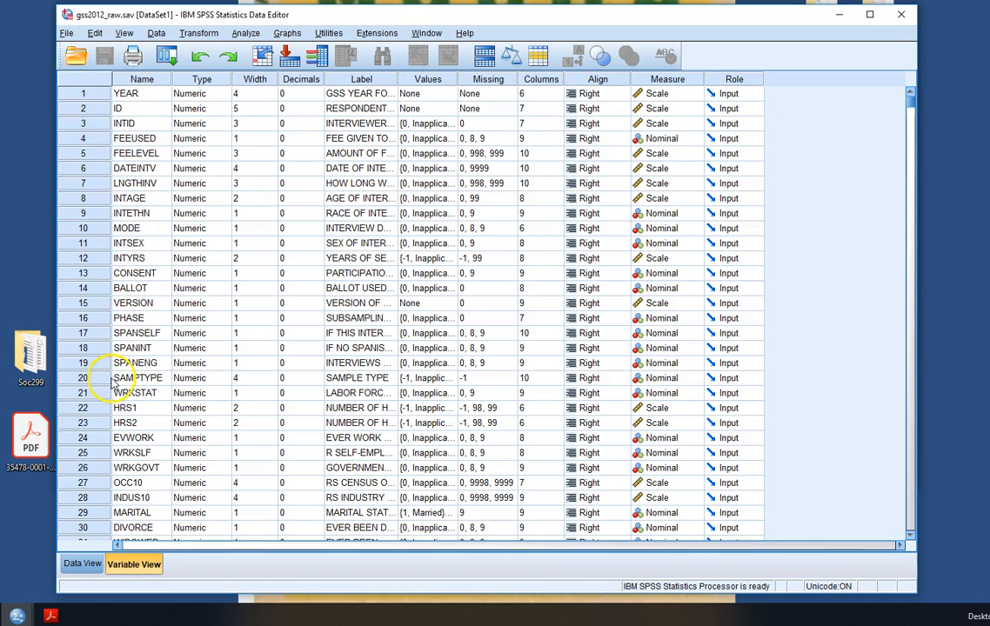
scroll(122, 383, "down", 2)
scroll(139, 418, "up", 1)
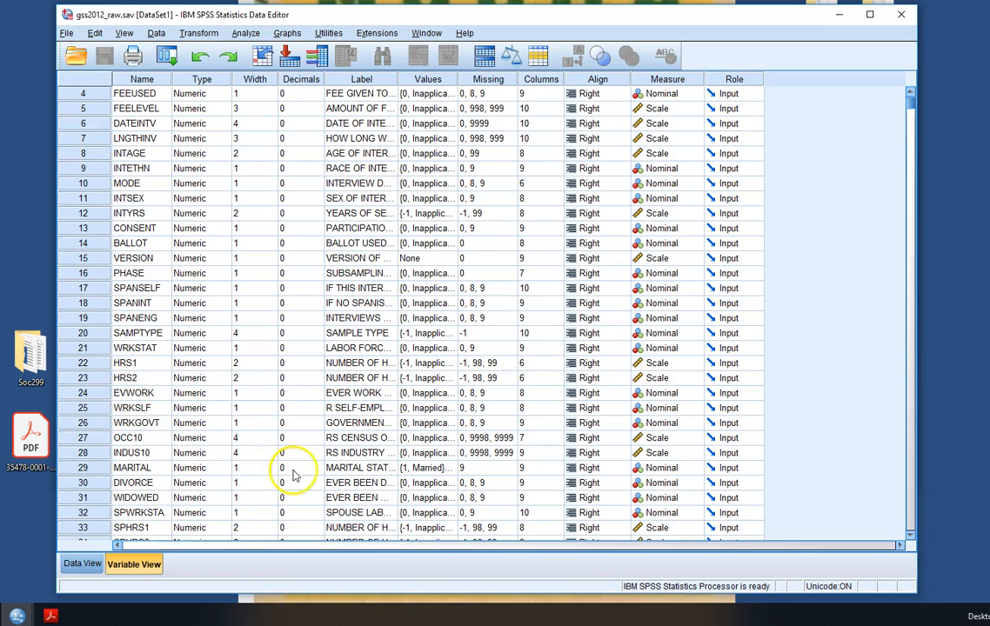
left_click(450, 470)
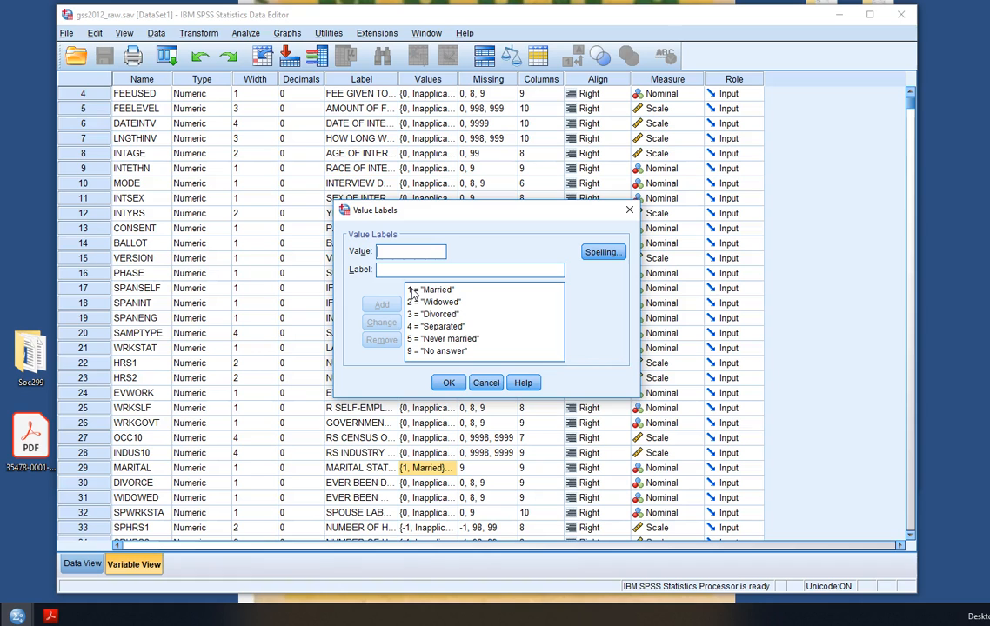
left_click(485, 382)
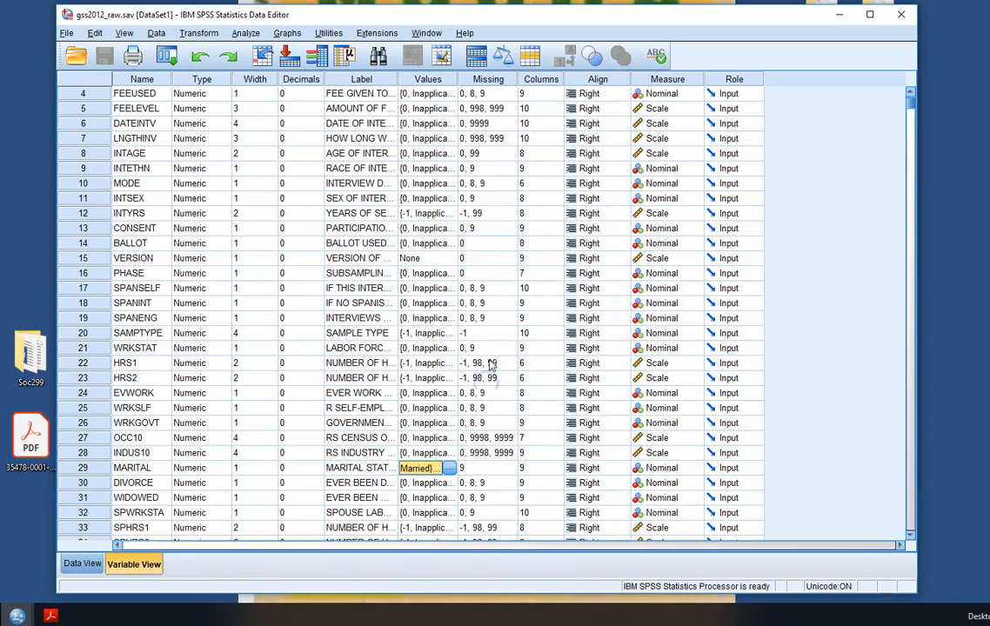
left_click(82, 563)
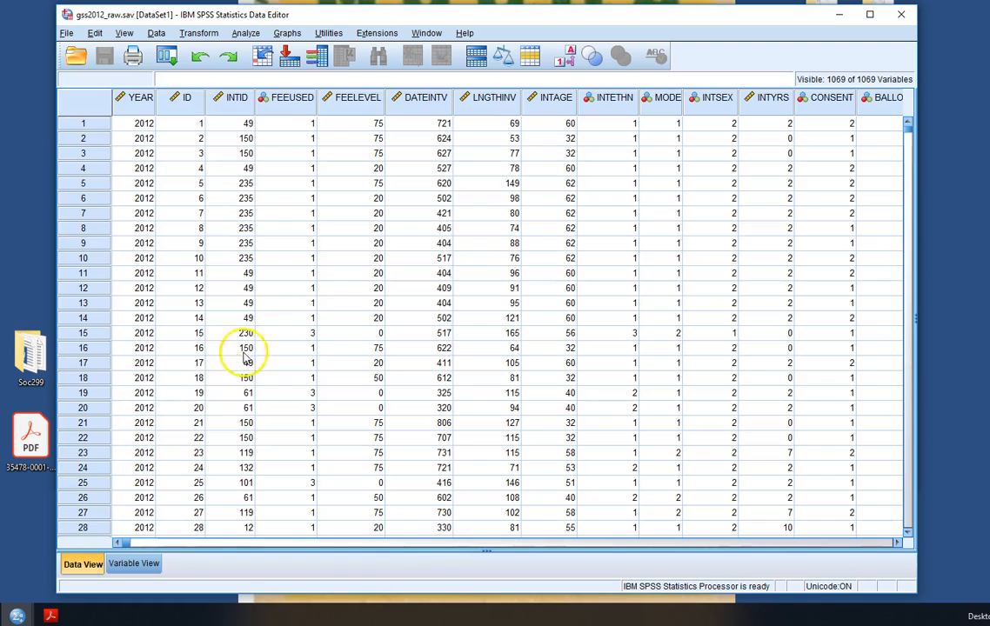
Reopen Recode into Different Variables and set its variable list to show names sorted alphabetically
left_click(246, 33)
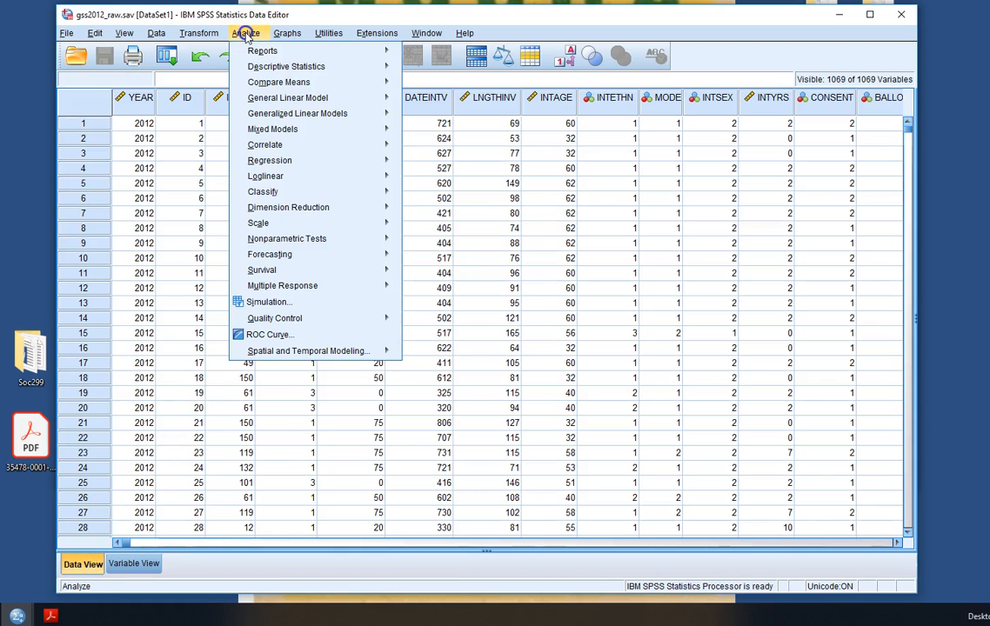
left_click(205, 35)
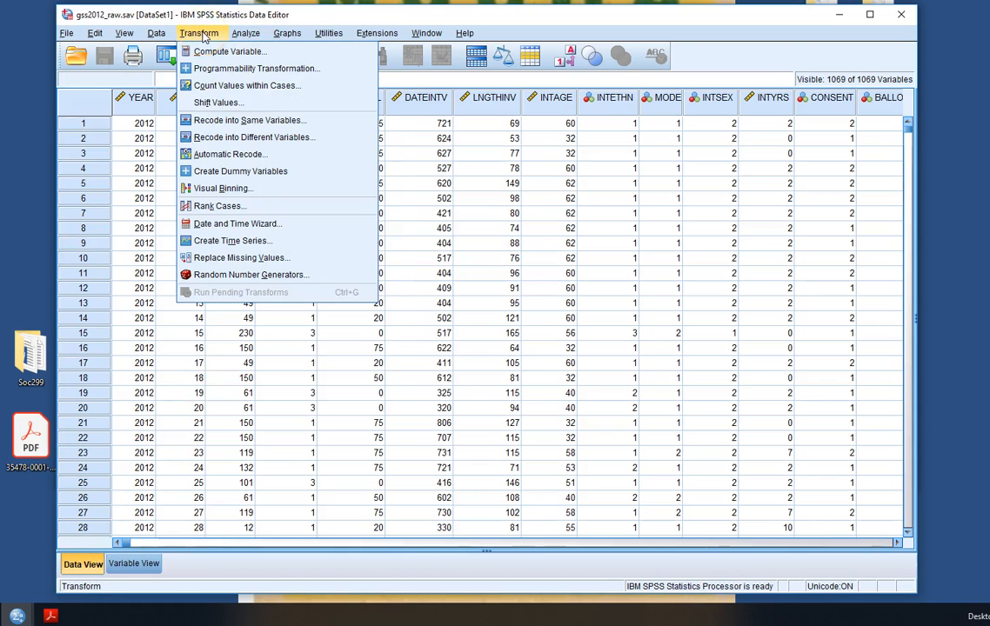
left_click(252, 138)
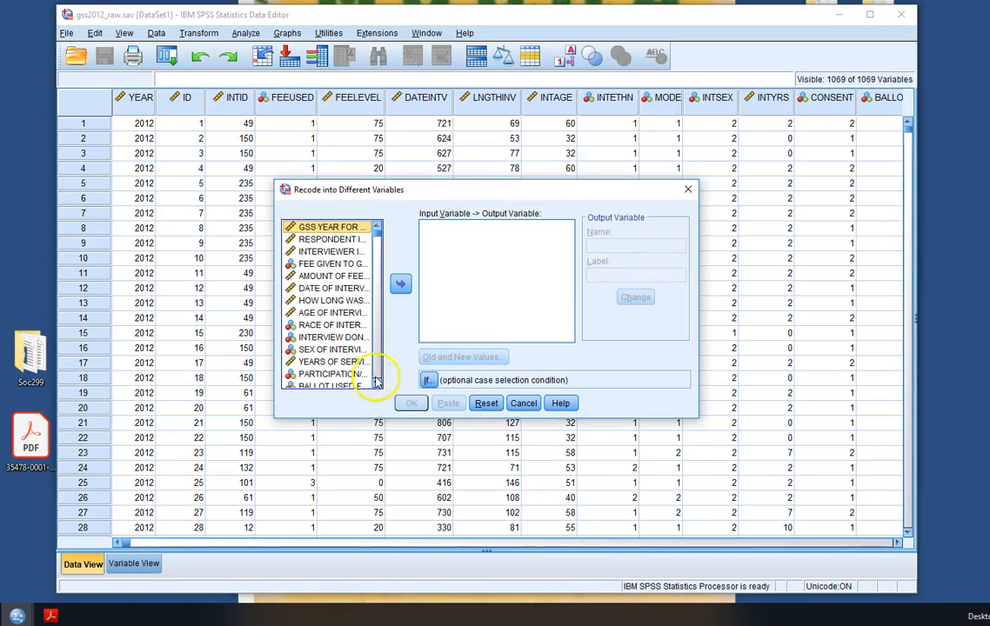
scroll(337, 337, "down", 4)
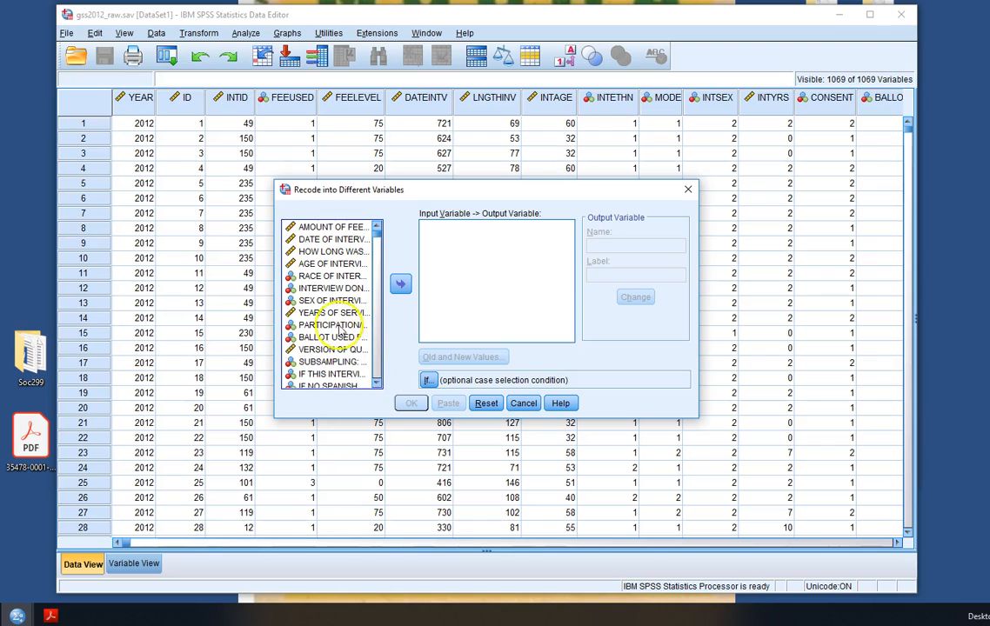
right_click(335, 313)
left_click(344, 324)
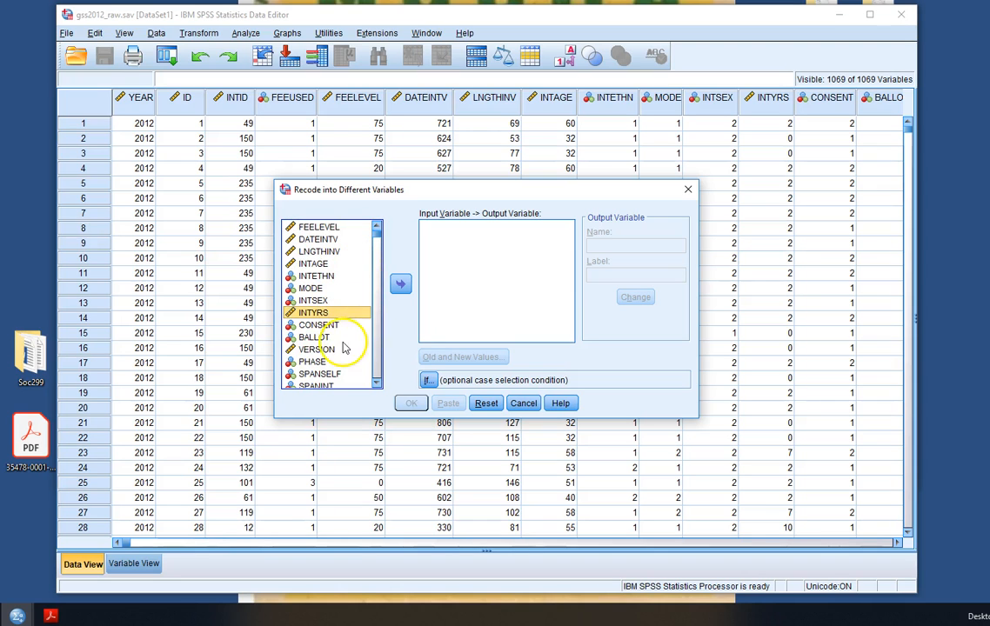
right_click(300, 340)
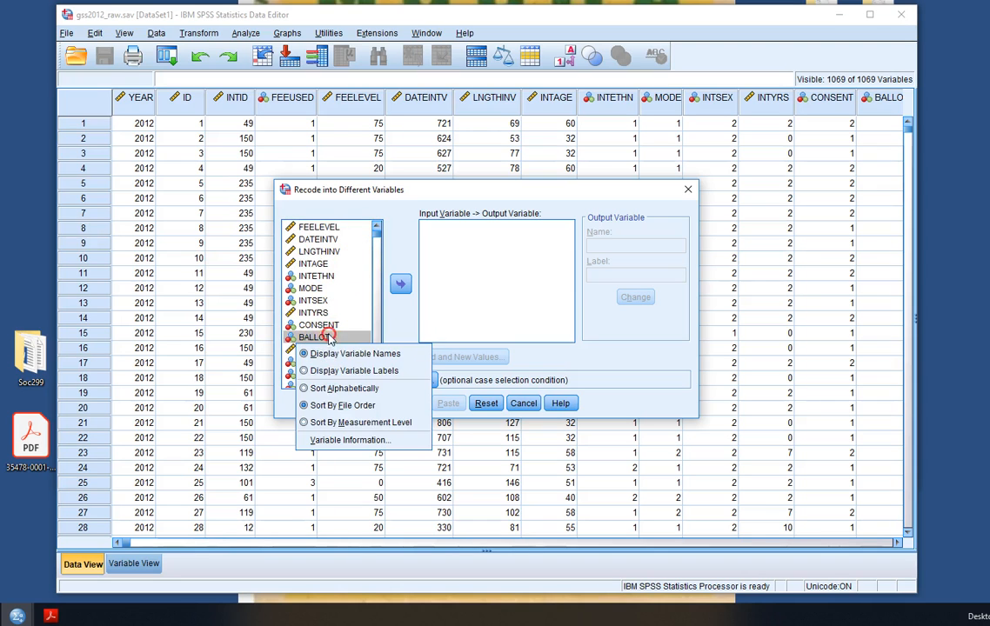
left_click(353, 388)
Move MARITAL into the recode list and name its output variable CURRMAR with the label Currently Married
left_click_drag(377, 235, 377, 300)
left_click(315, 224)
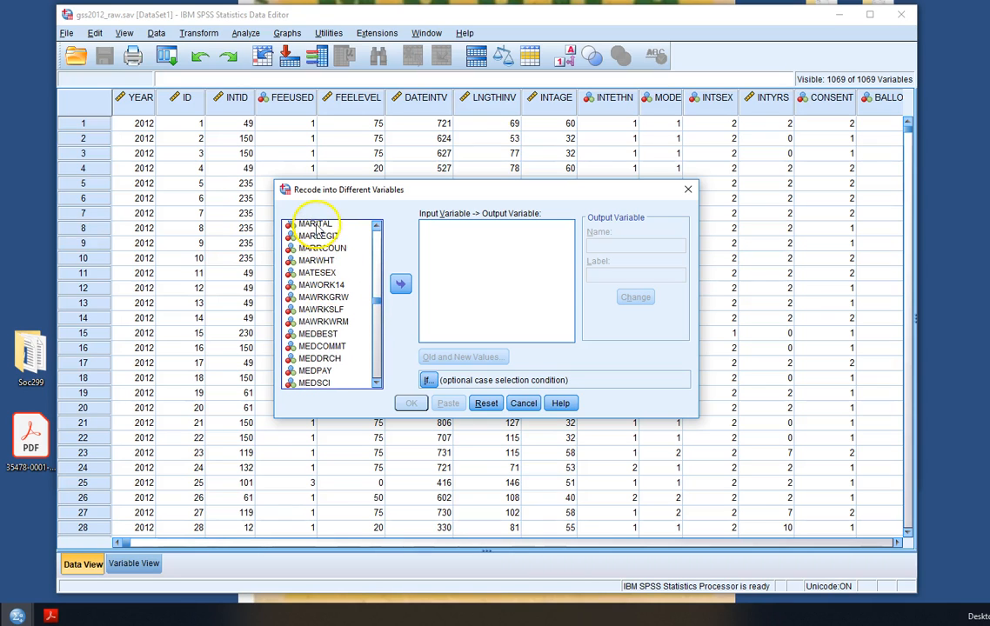
left_click(400, 284)
left_click(601, 247)
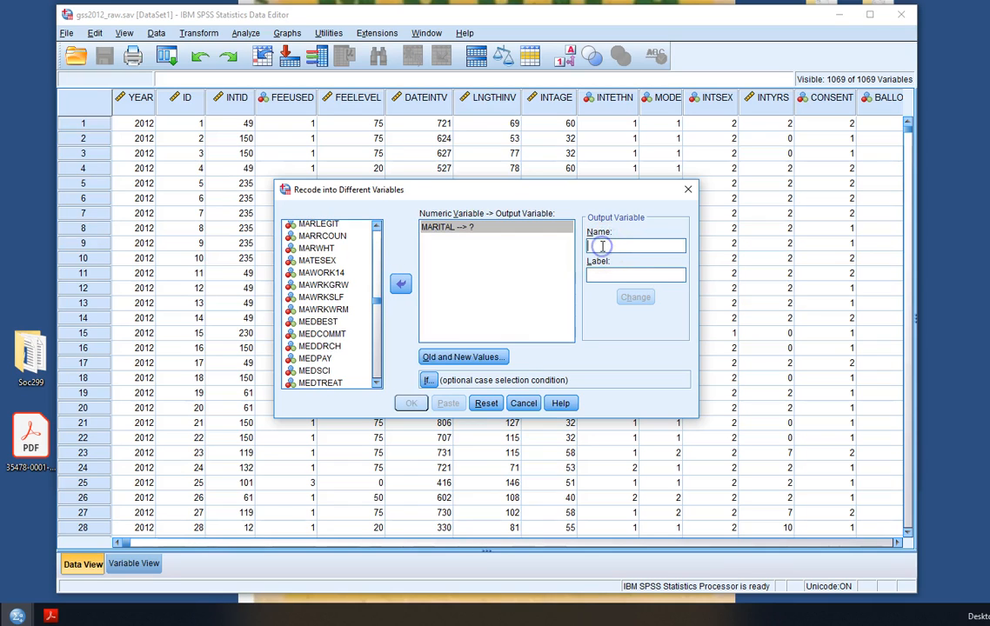
type("c")
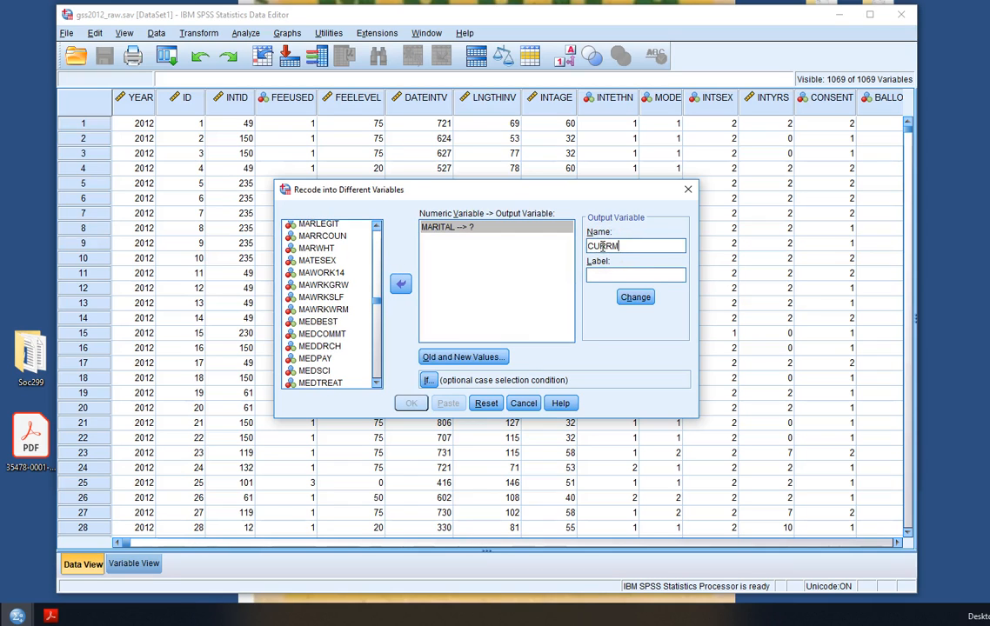
type("URRMAR")
left_click(630, 274)
left_click(635, 296)
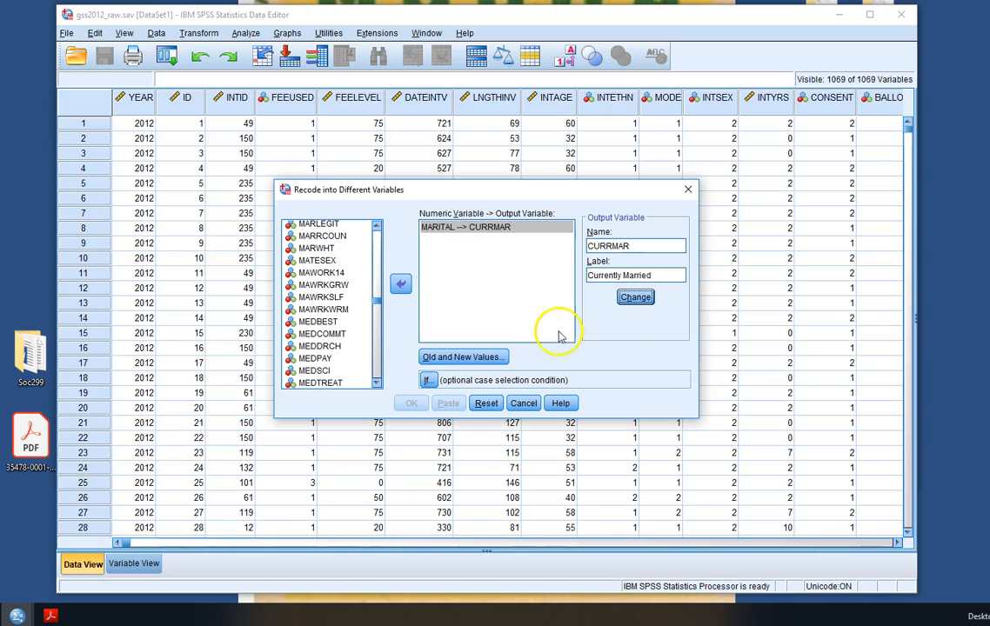
Open Old and New Values and add a rule recoding old value 1 to new value 1
left_click(491, 358)
left_click(309, 225)
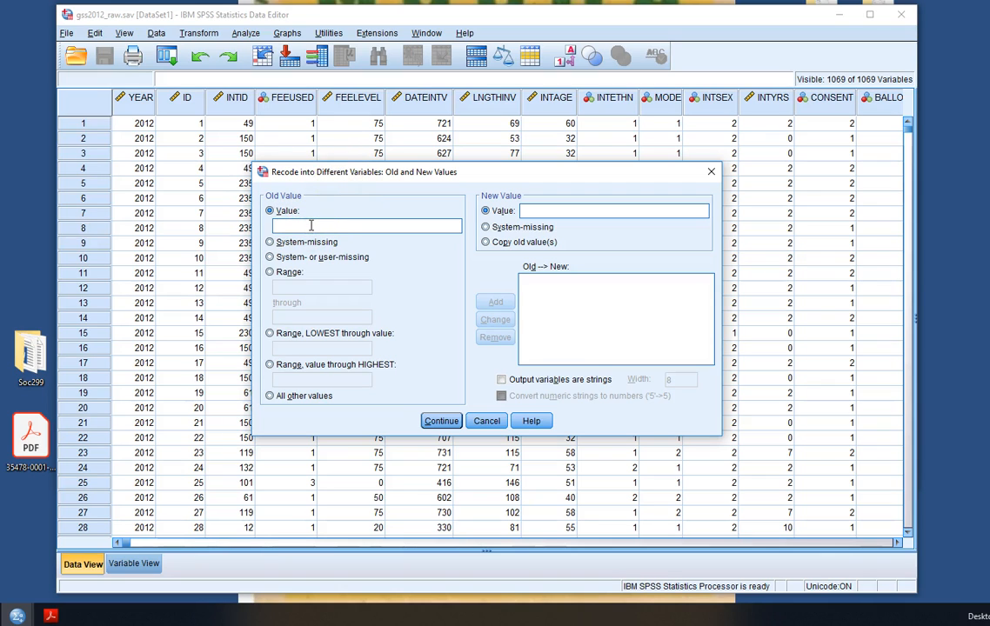
left_click(552, 211)
type("1")
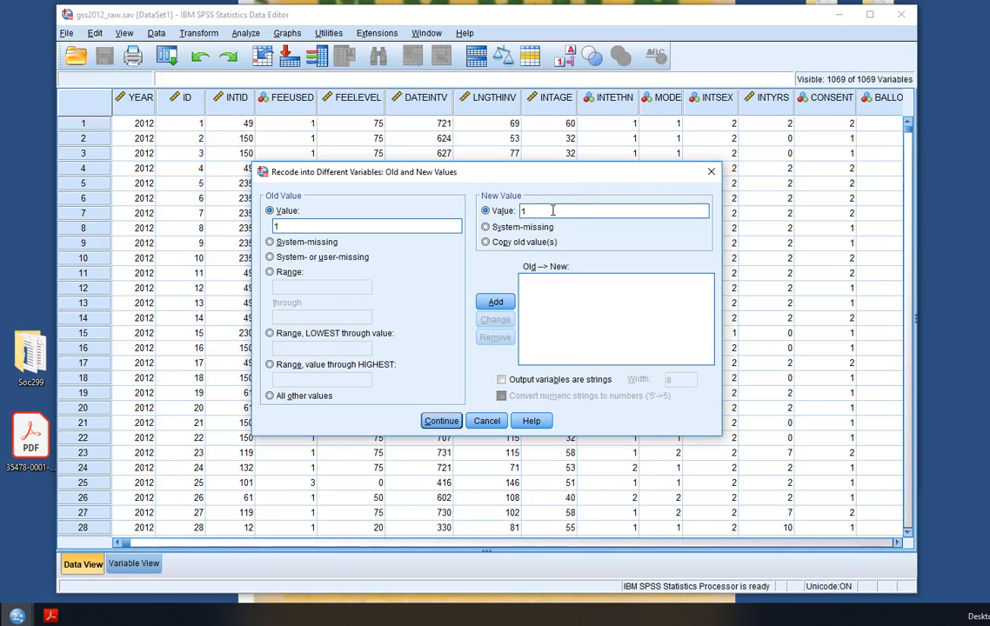
left_click(495, 302)
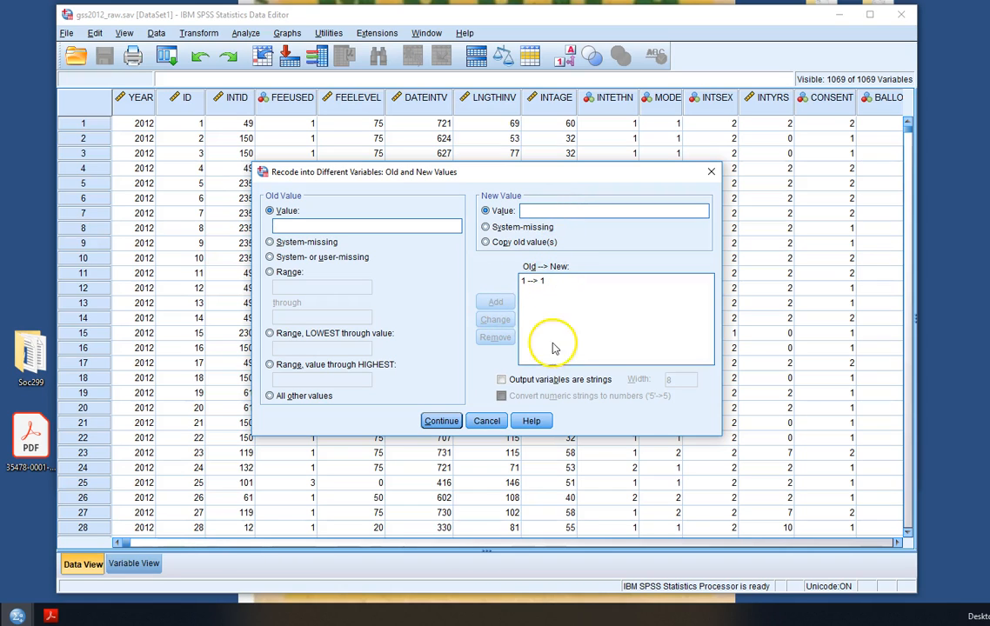
Add recode rules mapping system-missing, system- or user-missing, and old value 9 all to system-missing
left_click(270, 243)
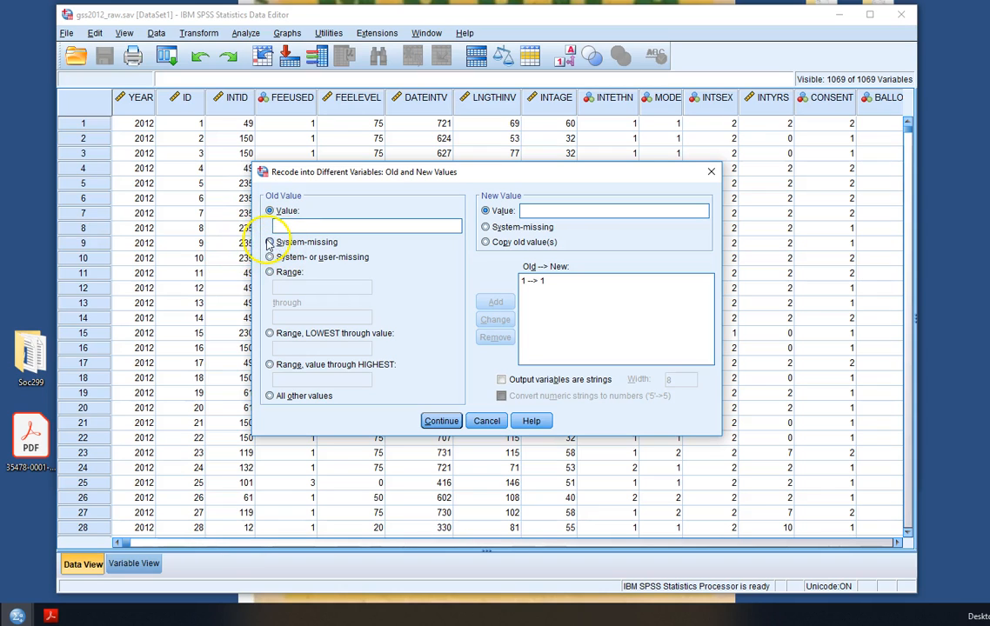
left_click(485, 227)
left_click(496, 302)
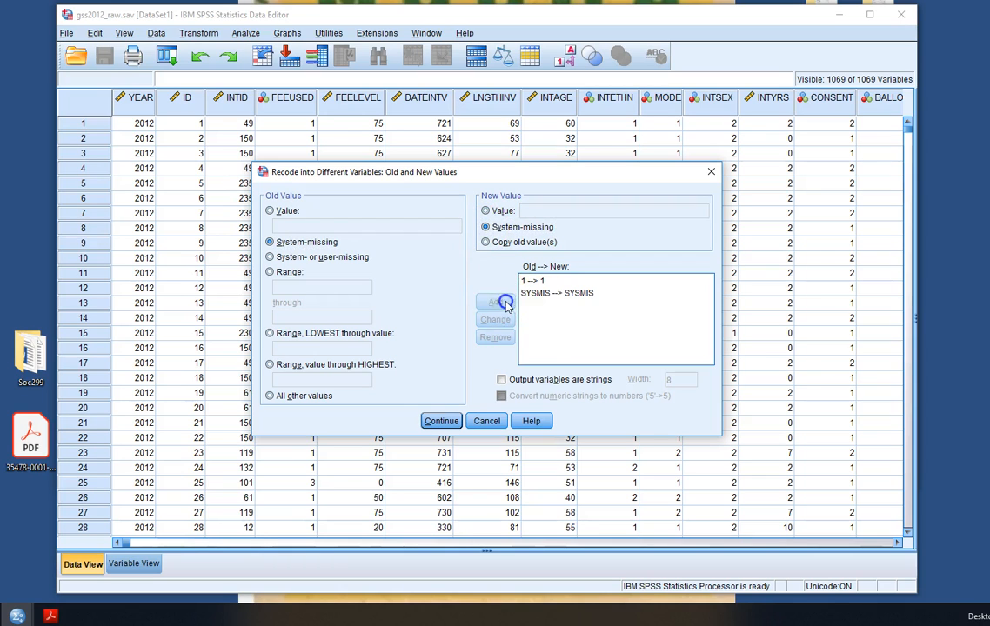
left_click(269, 258)
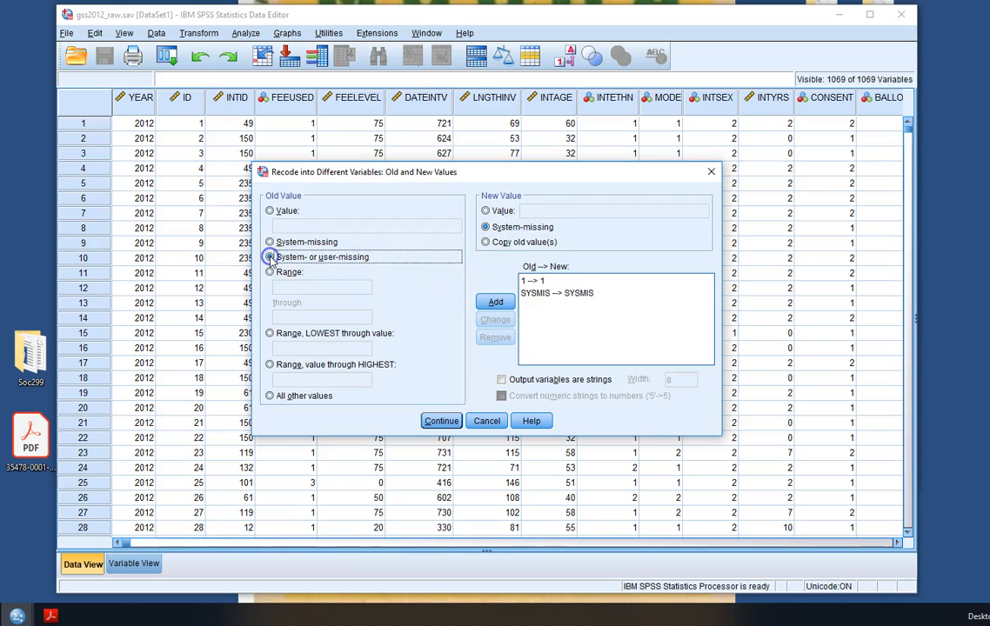
left_click(497, 303)
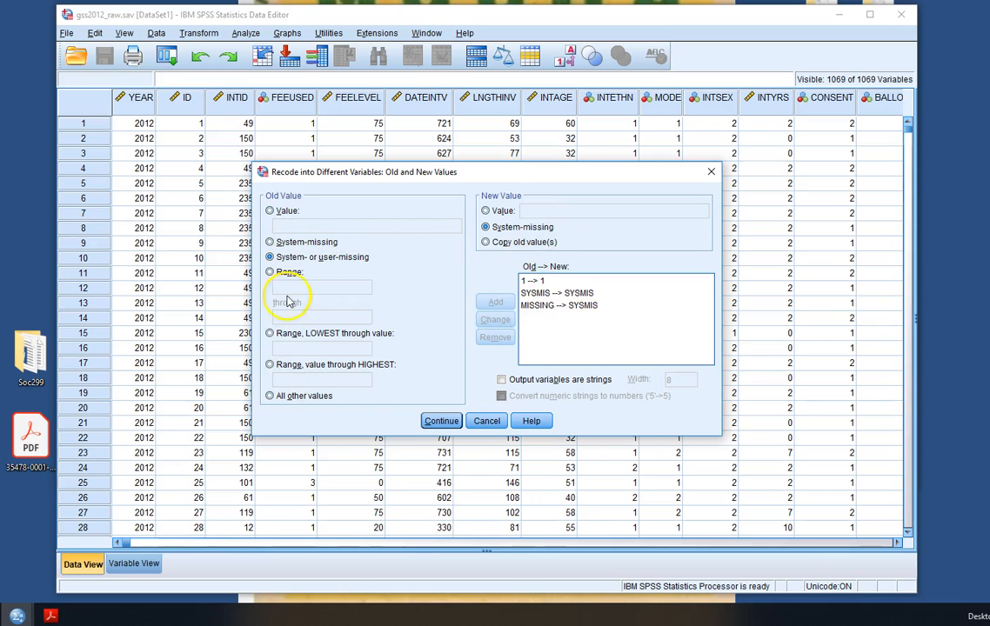
left_click(271, 210)
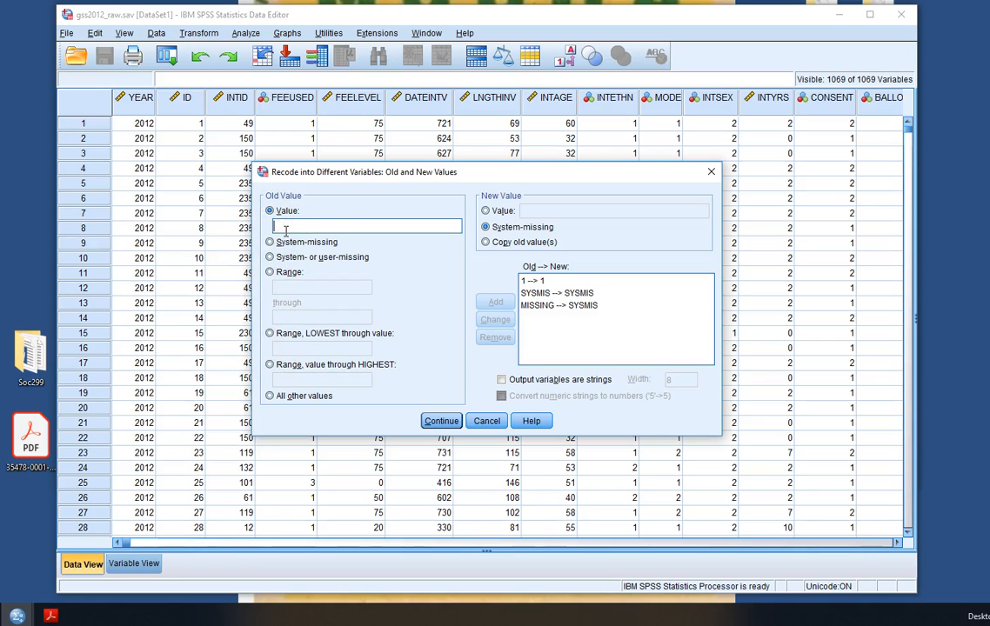
type("9")
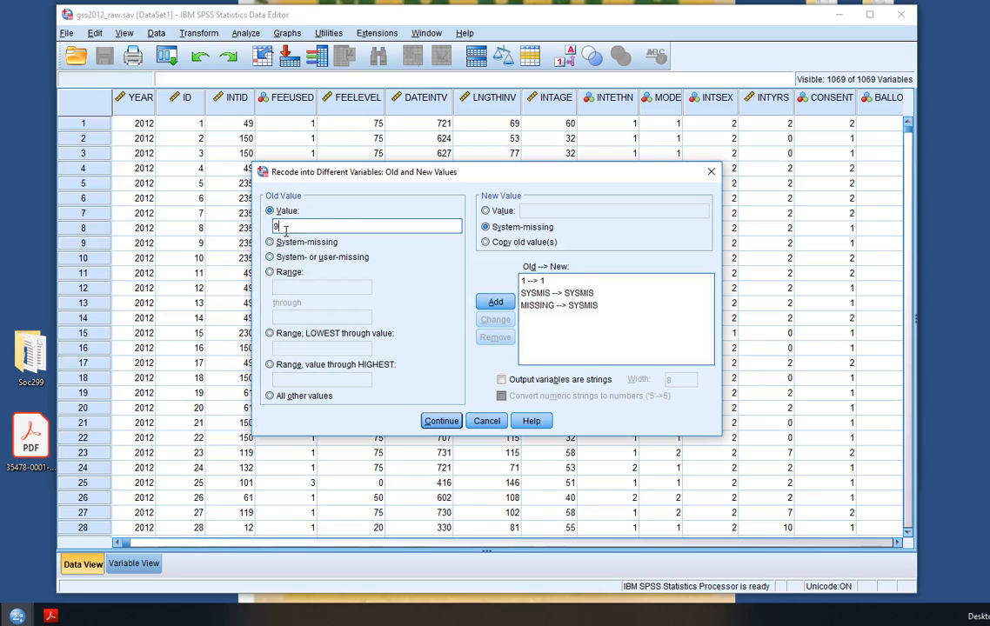
left_click(495, 302)
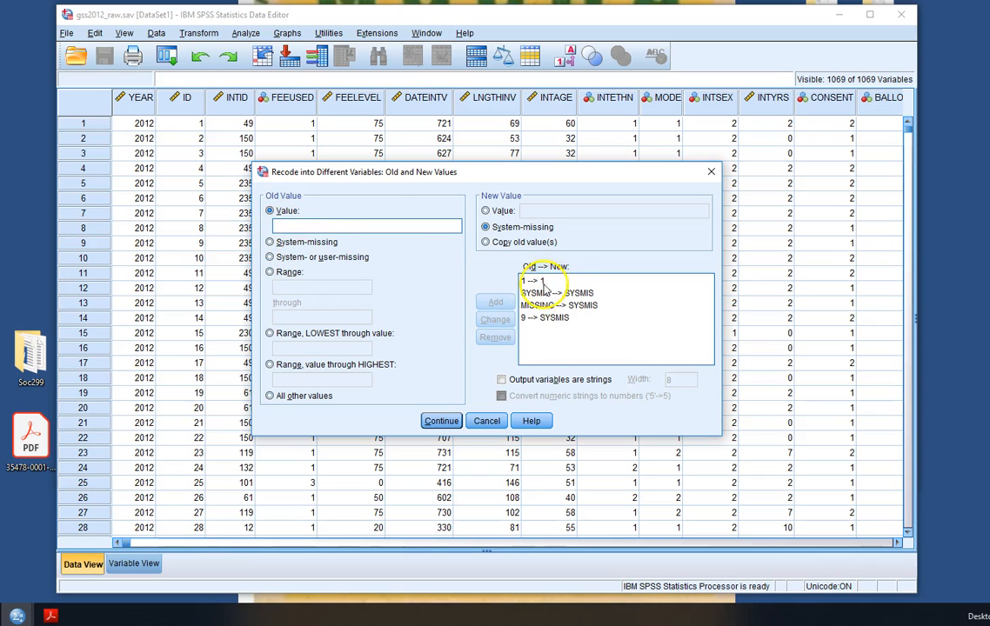
Add a rule recoding the range 2 through 5 to new value 0, then close the Old and New Values dialog
left_click(270, 273)
left_click(308, 317)
type("5")
left_click(486, 211)
left_click(553, 211)
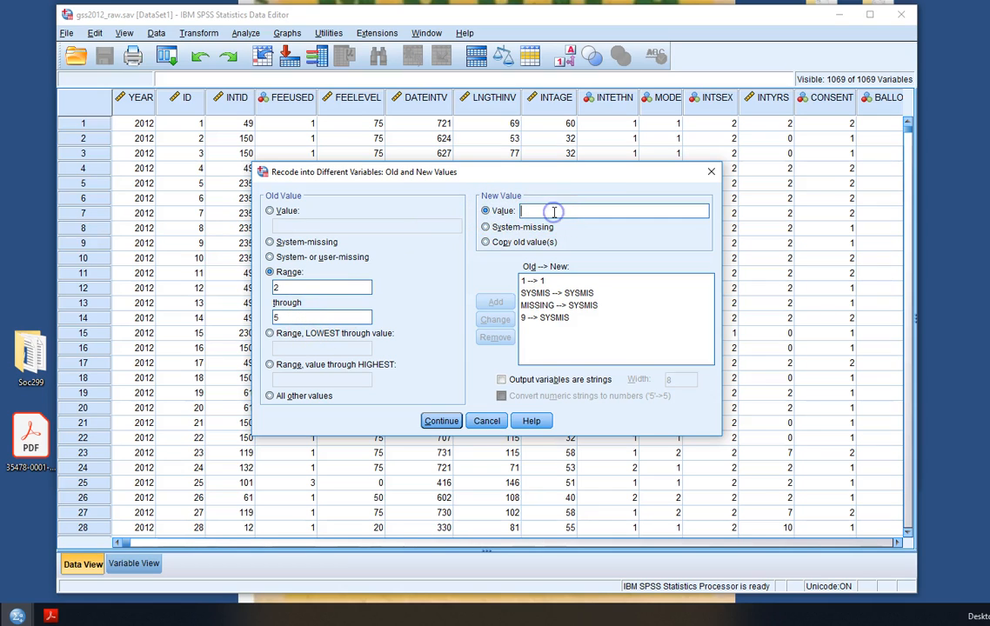
type("0")
left_click(496, 305)
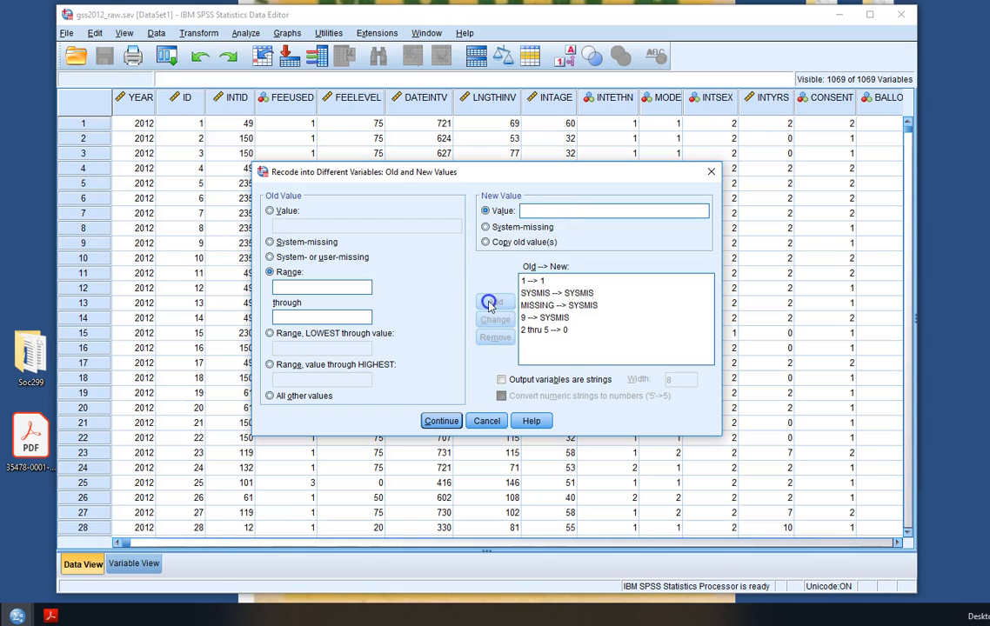
left_click(538, 336)
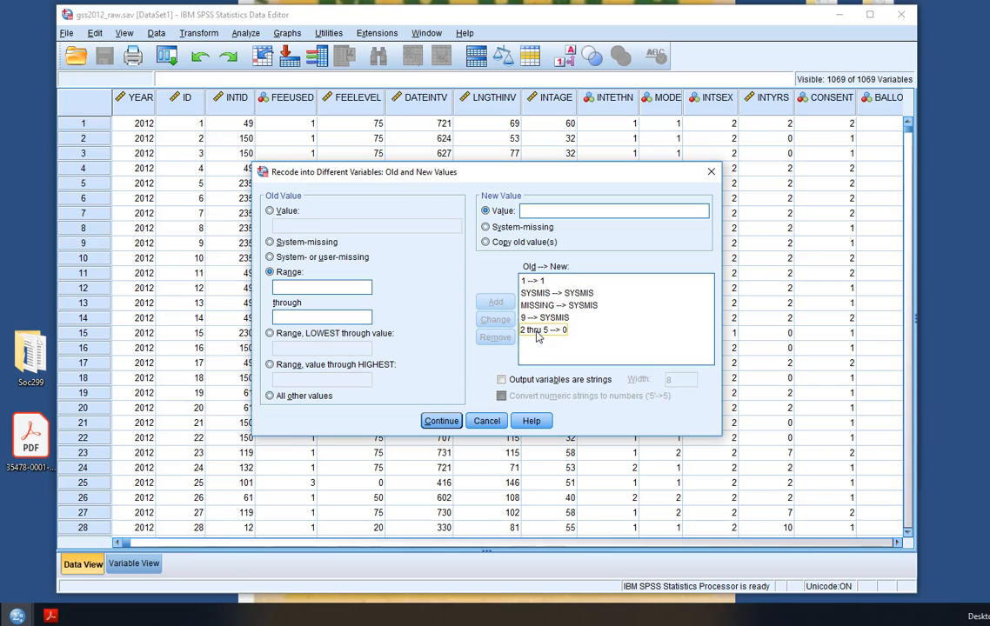
left_click(442, 421)
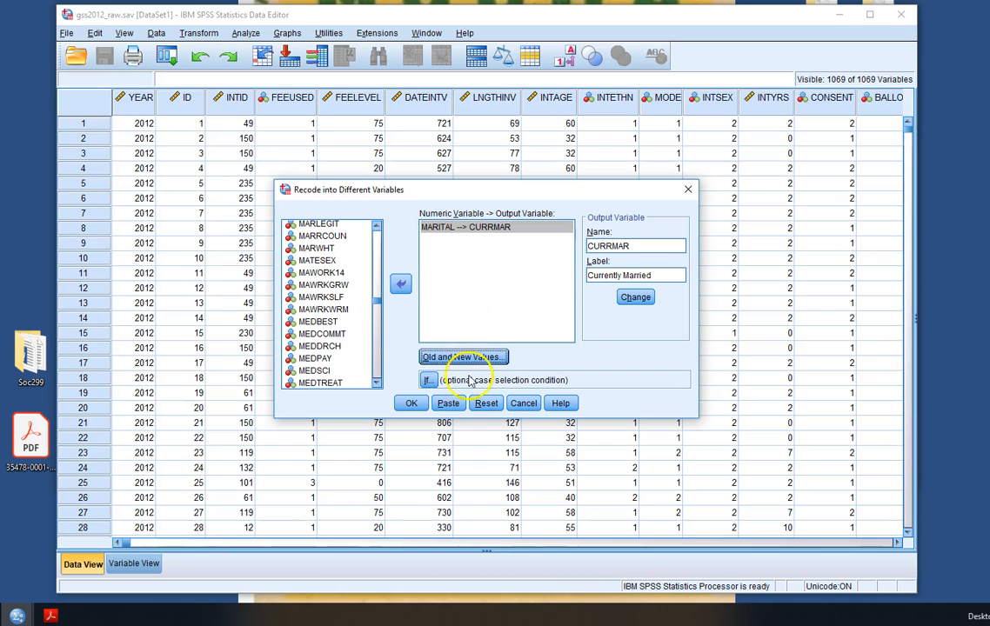
Paste the recode into a syntax window and run all of its commands
left_click(449, 405)
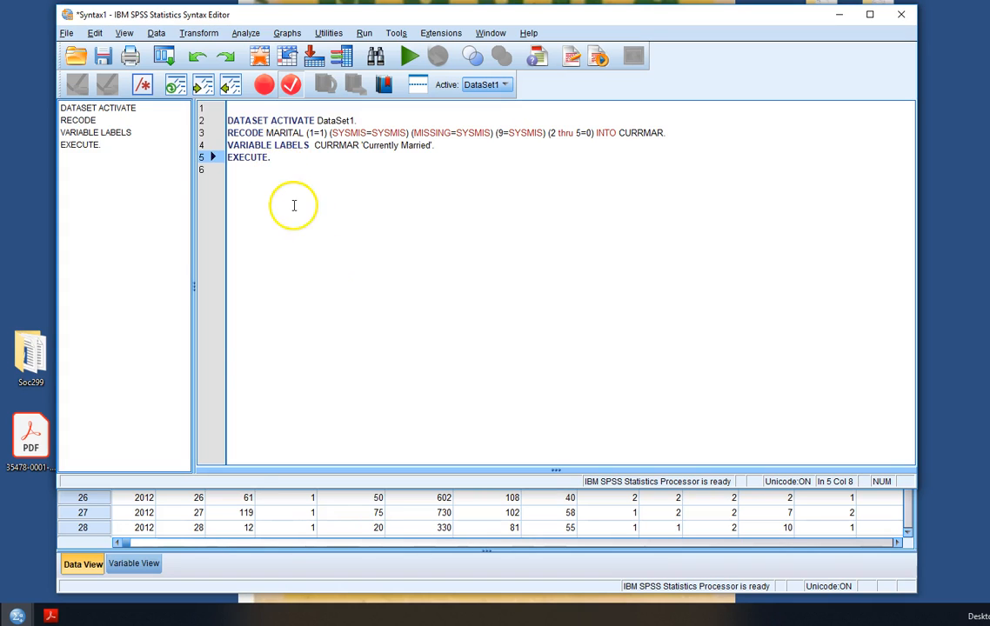
left_click_drag(271, 157, 231, 122)
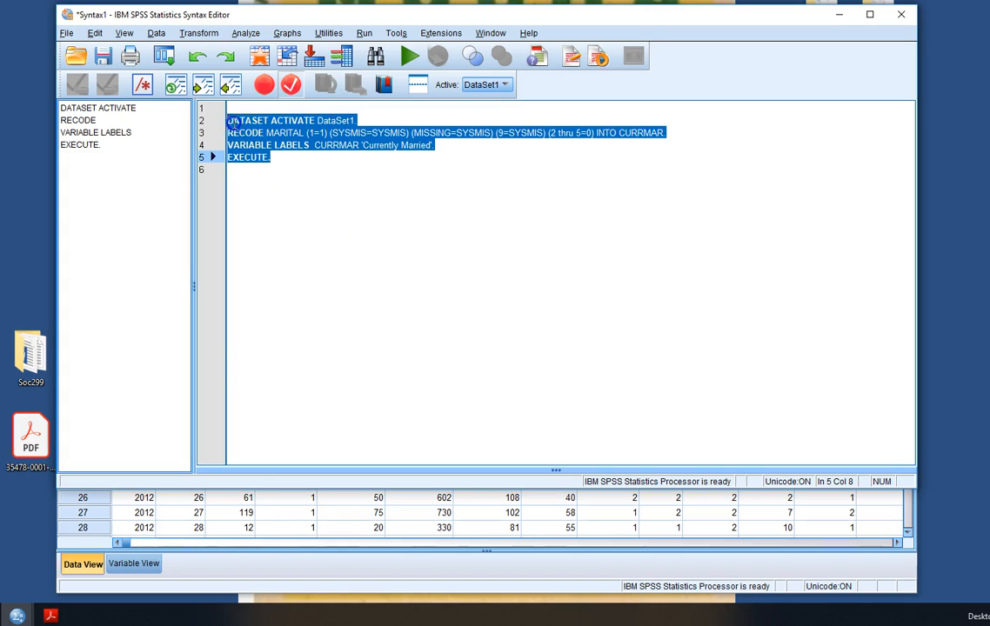
left_click(409, 57)
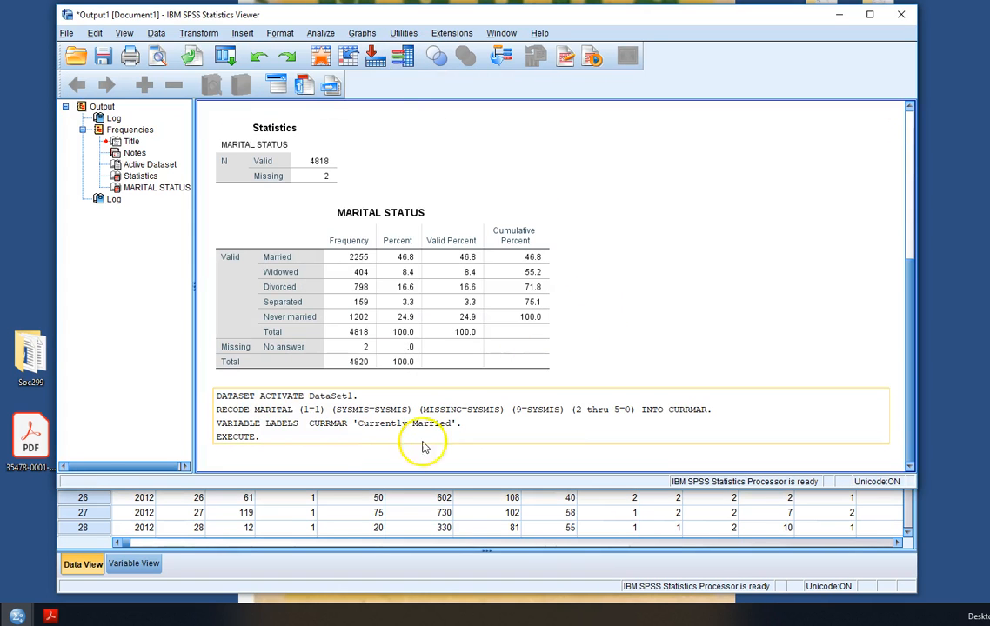
left_click(241, 263)
left_click(287, 435)
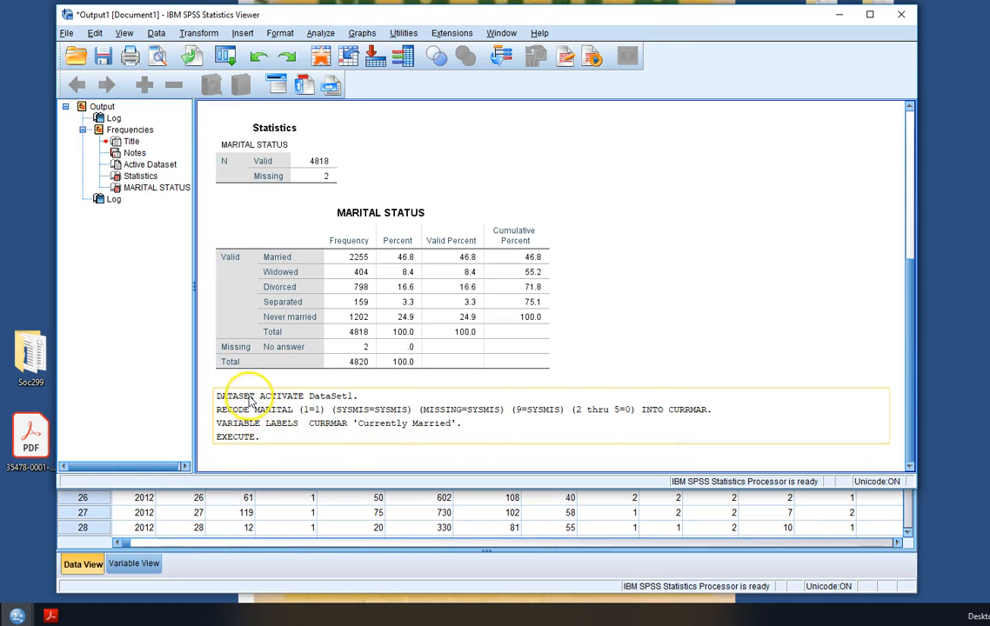
left_click(238, 451)
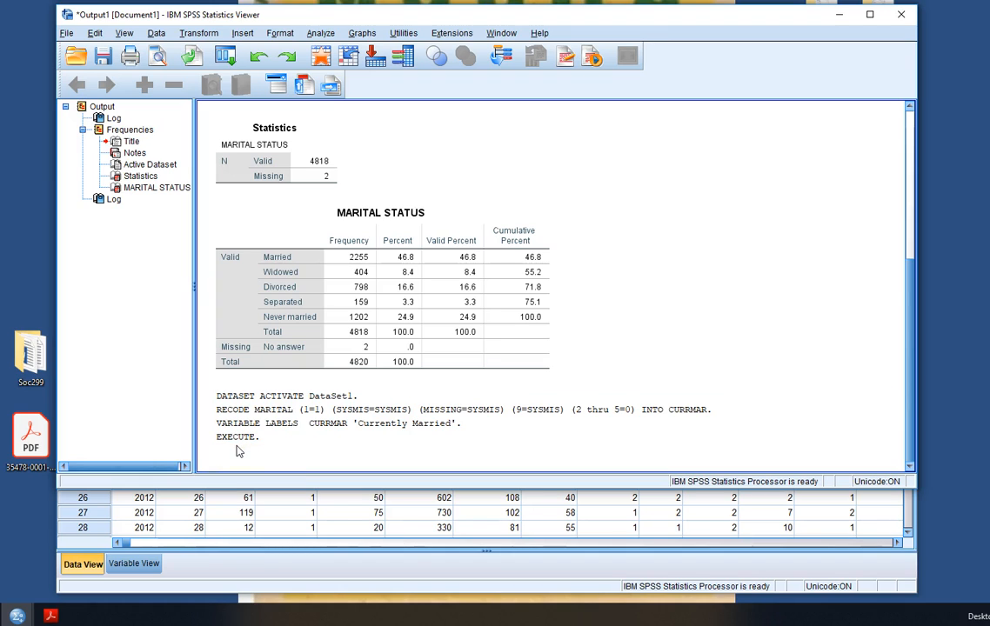
left_click(237, 435)
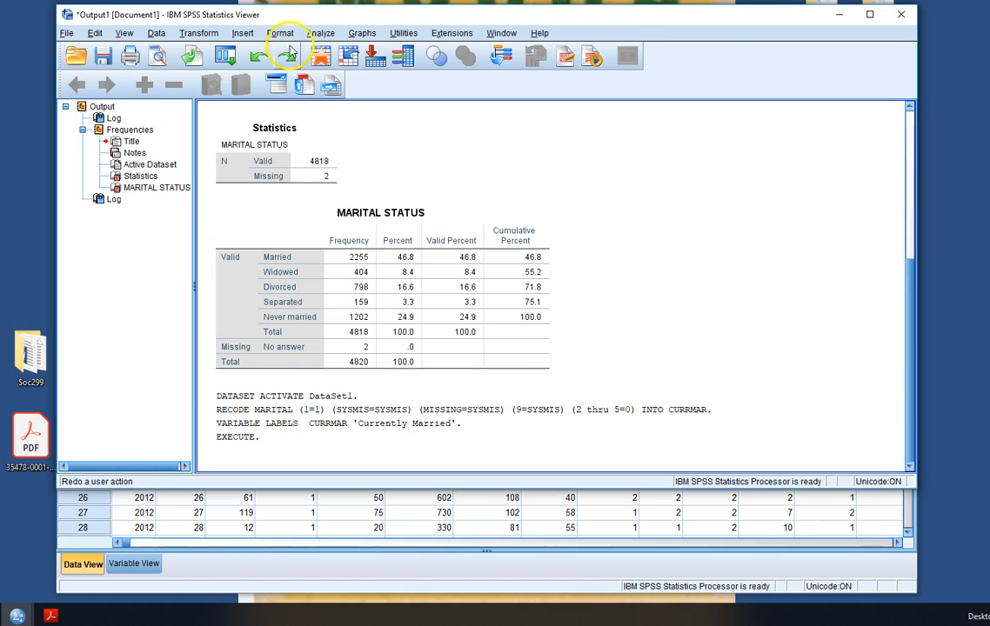
Run a Frequencies table on the new Currently Married variable in place of MARITAL
left_click(324, 33)
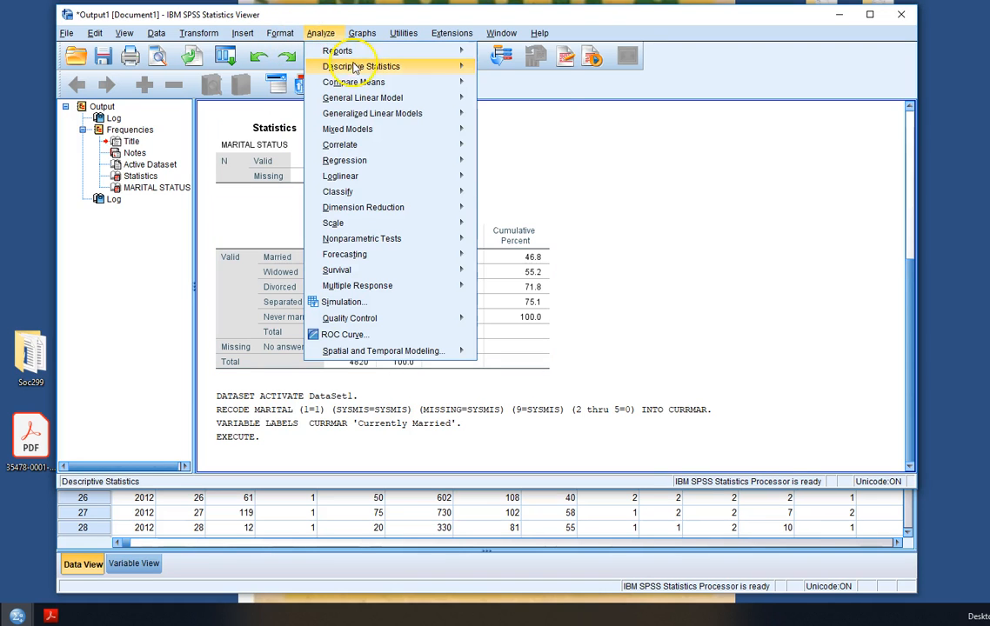
mouse_move(355, 67)
left_click(534, 69)
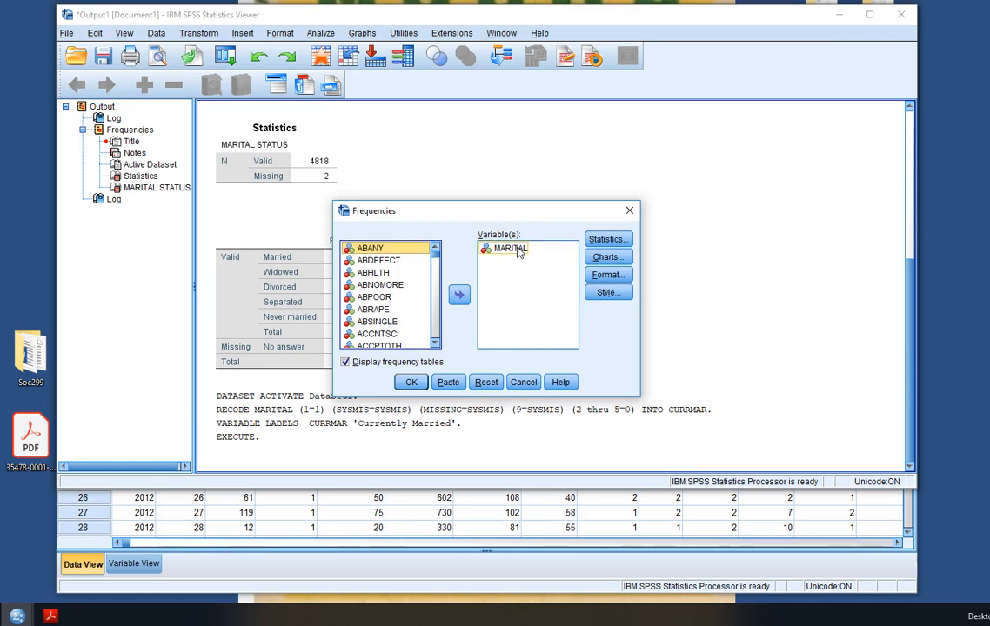
left_click(487, 382)
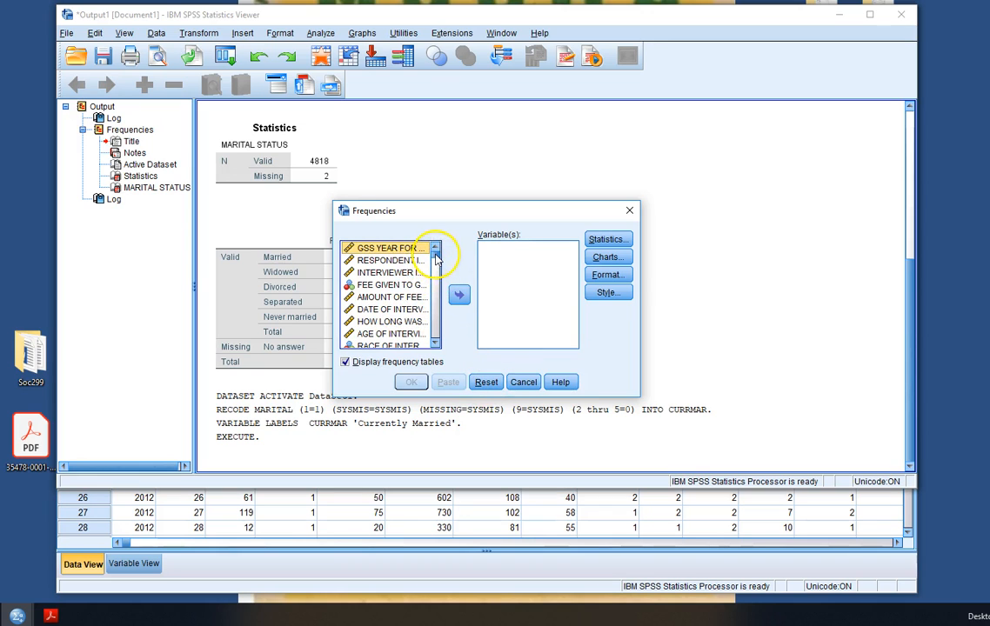
left_click_drag(438, 259, 439, 344)
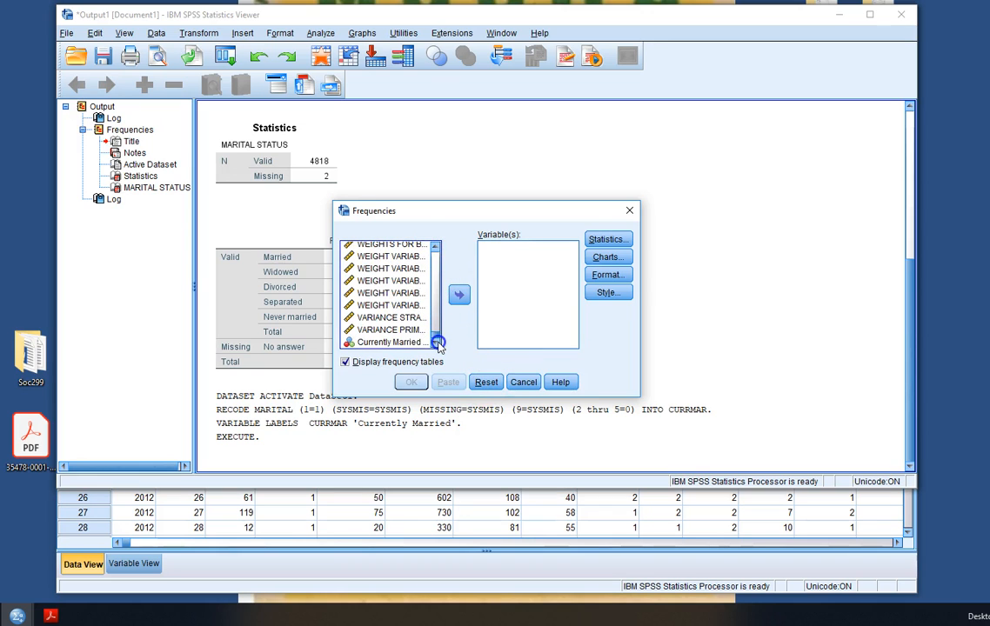
left_click(389, 343)
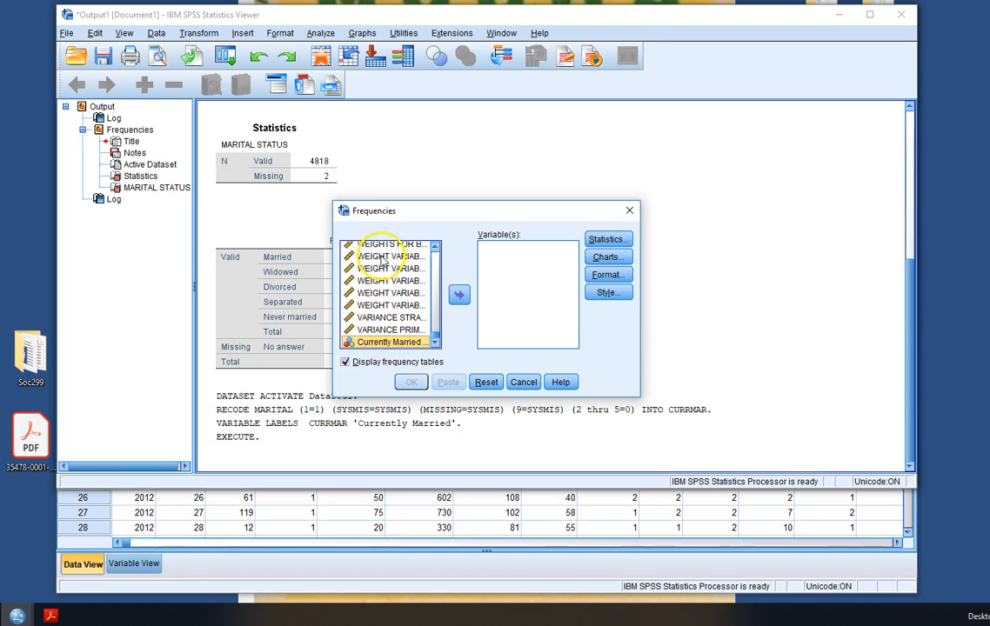
left_click(460, 296)
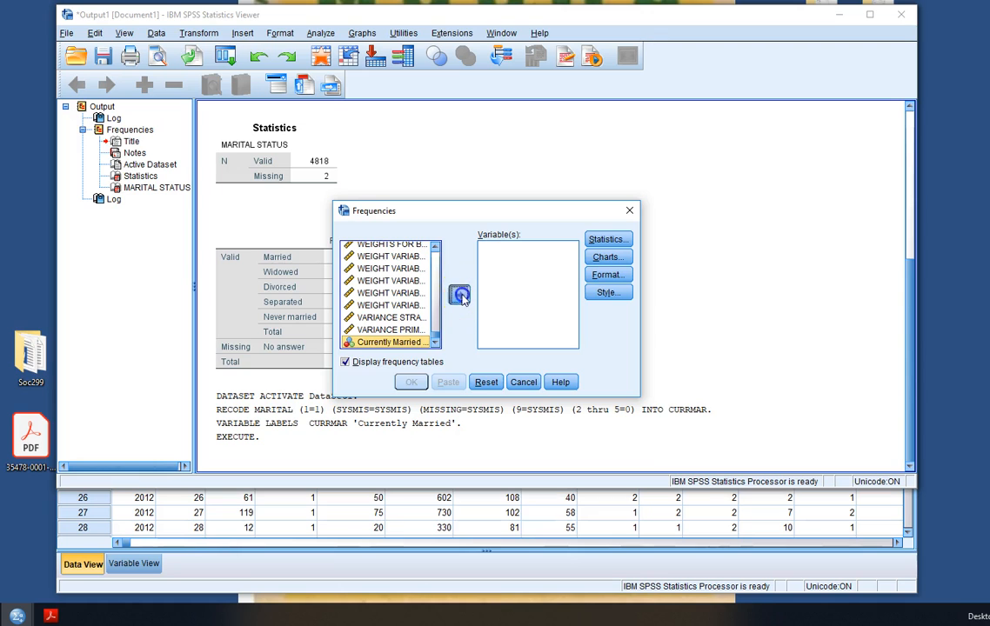
left_click(413, 382)
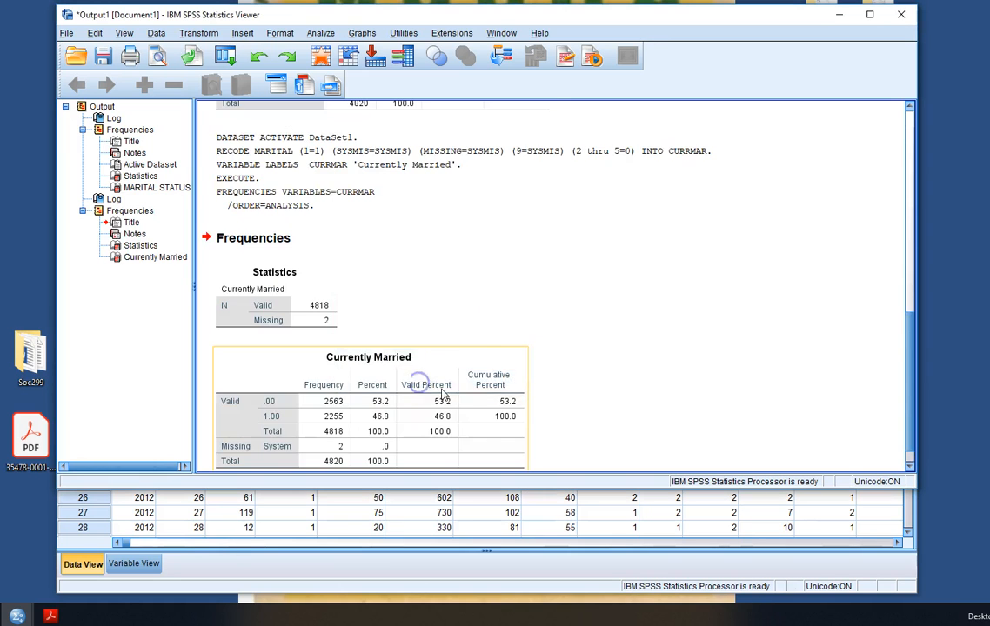